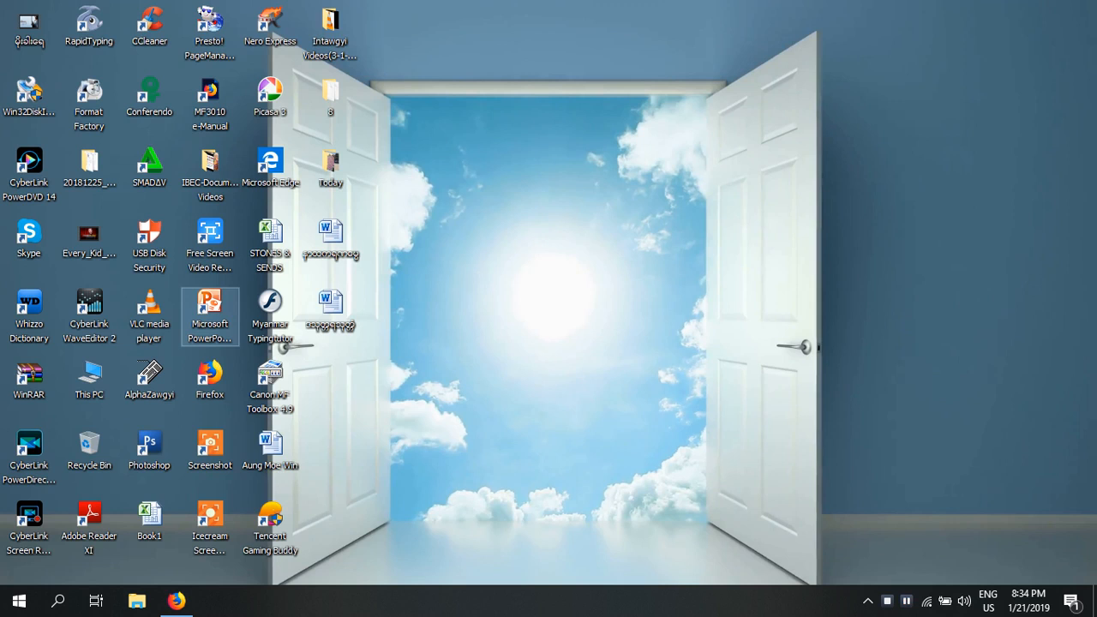
- Start Microsoft PowerPoint and delete the title and subtitle placeholders from the blank presentation's first slide
double_click(210, 310)
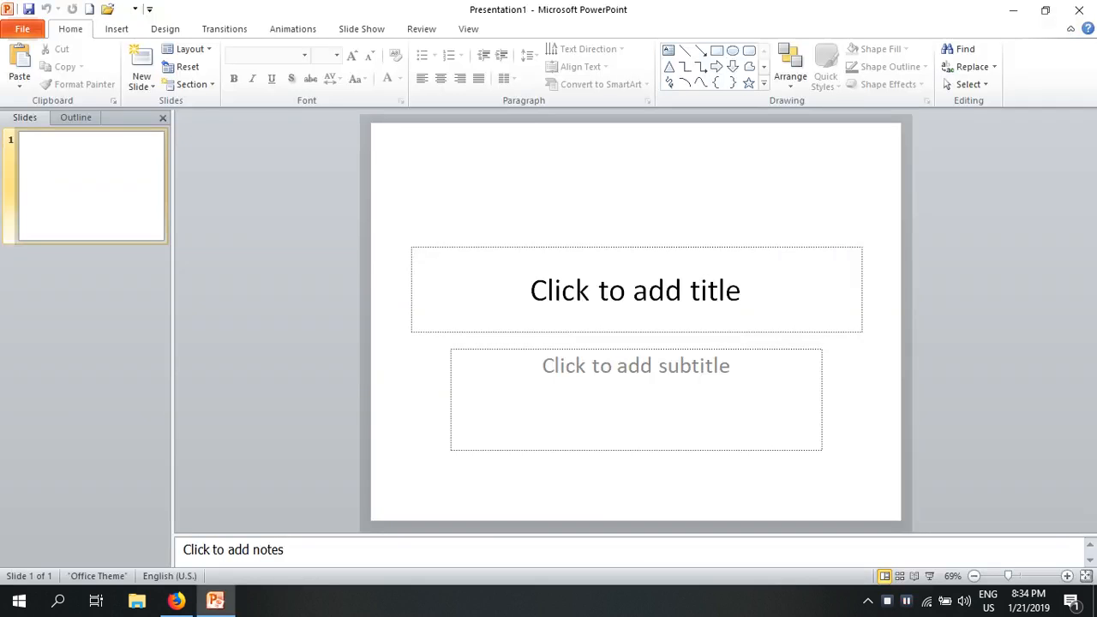
key("Delete")
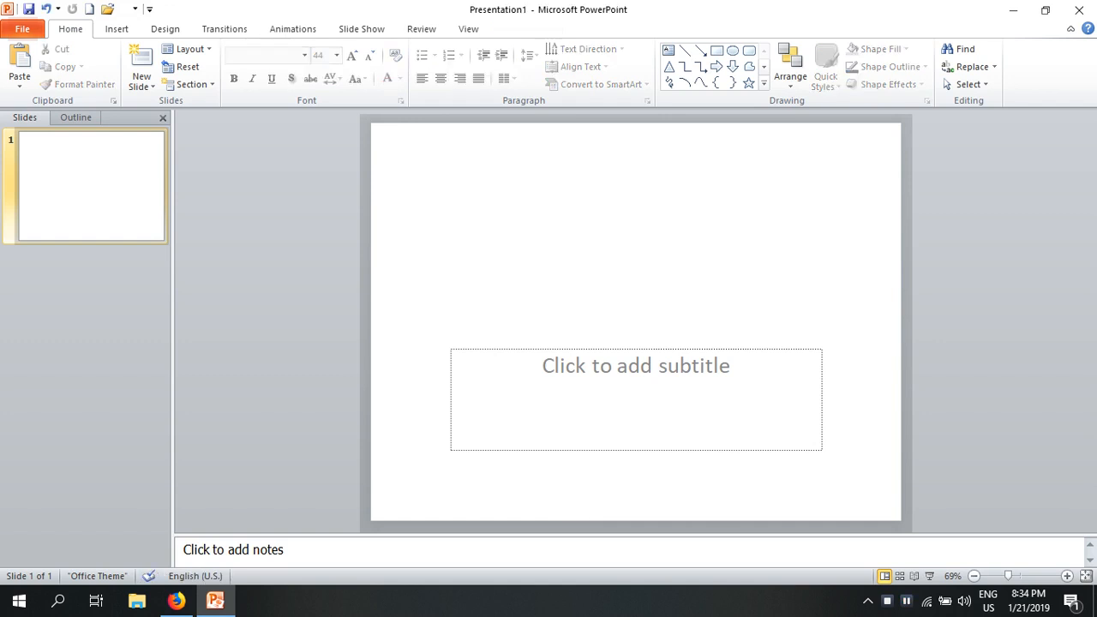
key("Tab")
key("Delete")
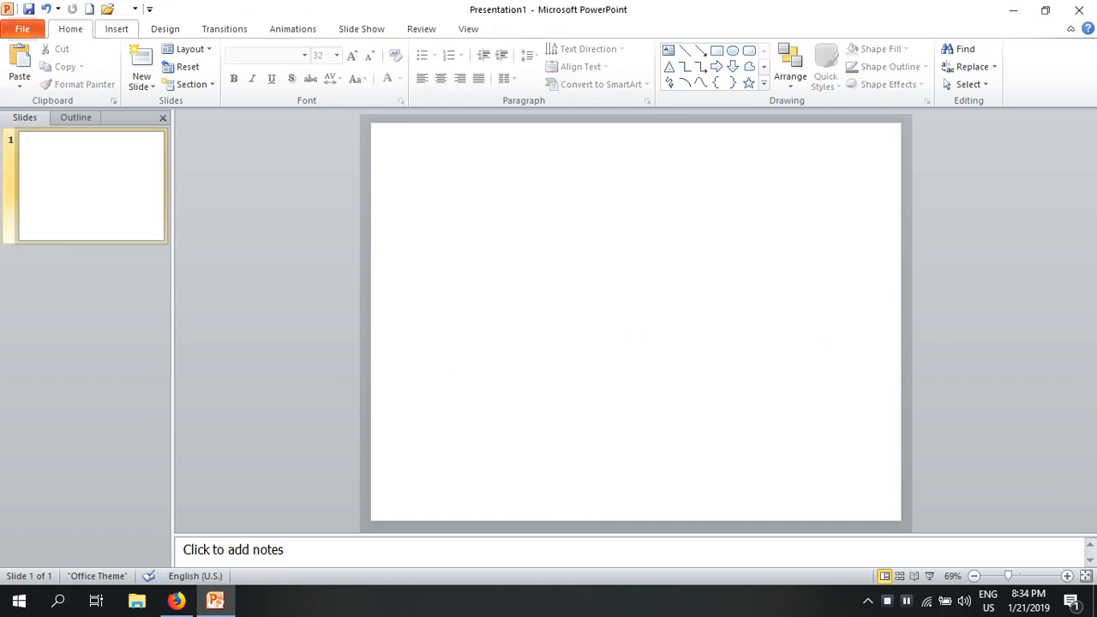
- Insert a Closed Chevron Process SmartArt graphic on the empty slide
left_click(116, 28)
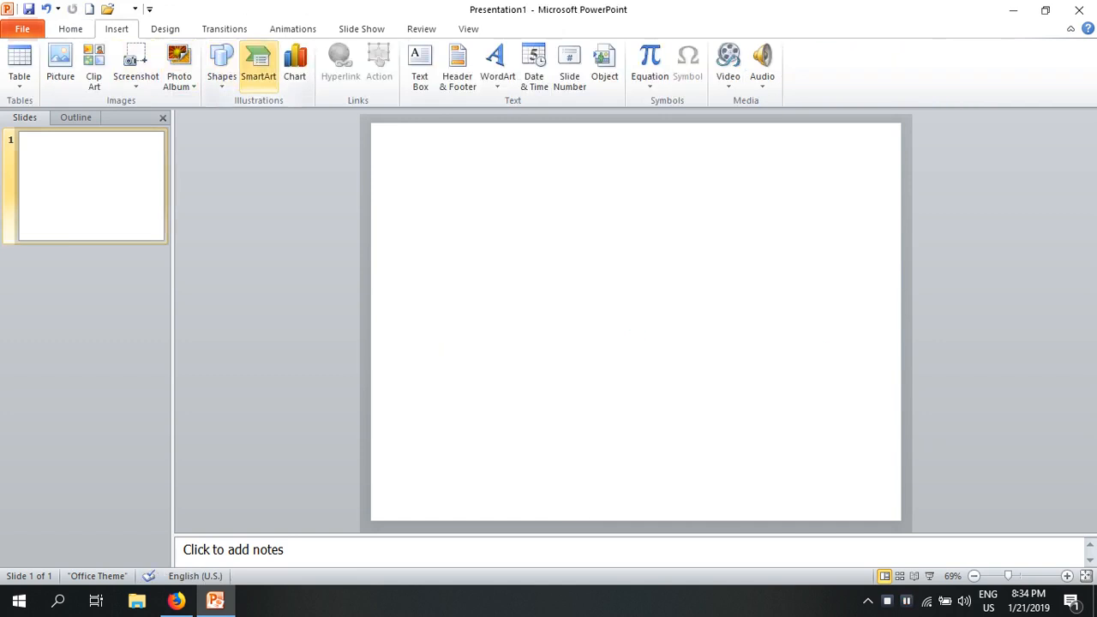
left_click(258, 64)
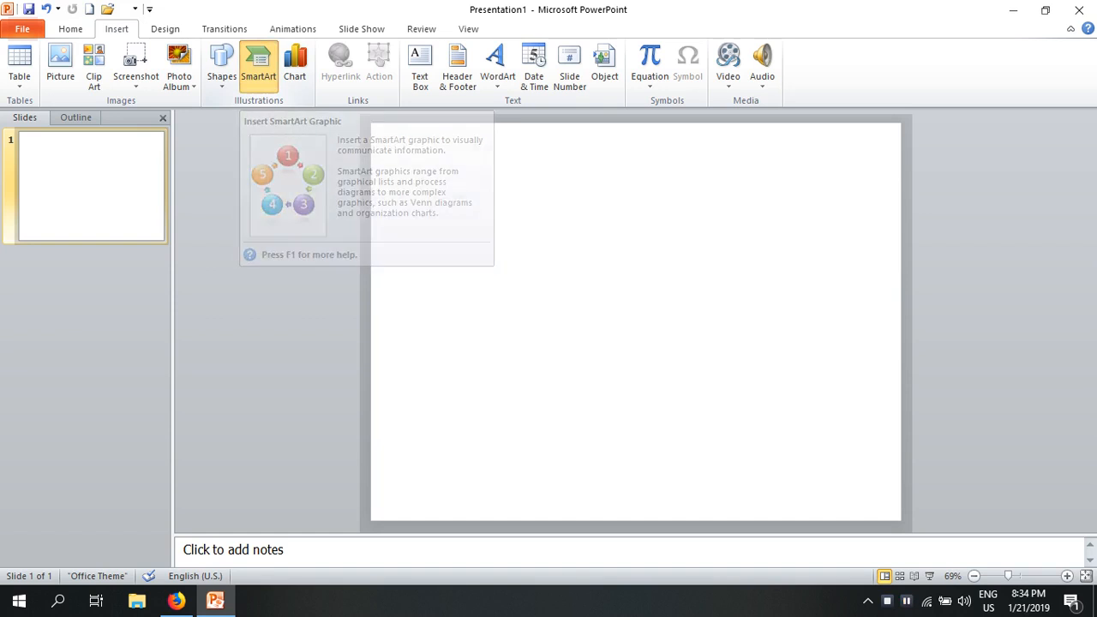
left_click(318, 223)
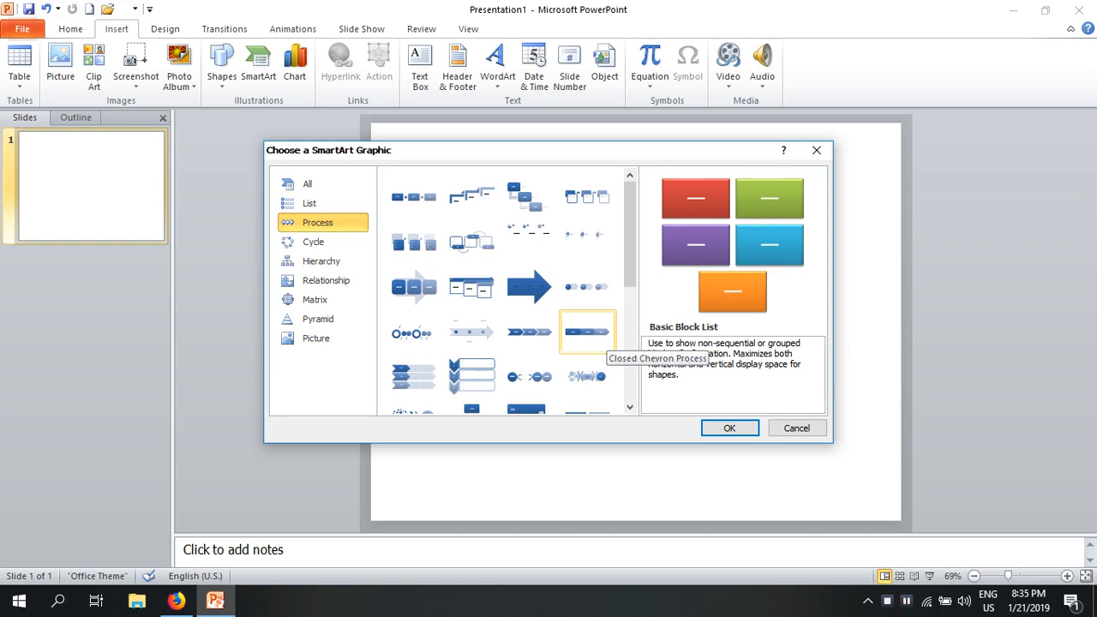
left_click(588, 332)
left_click(729, 427)
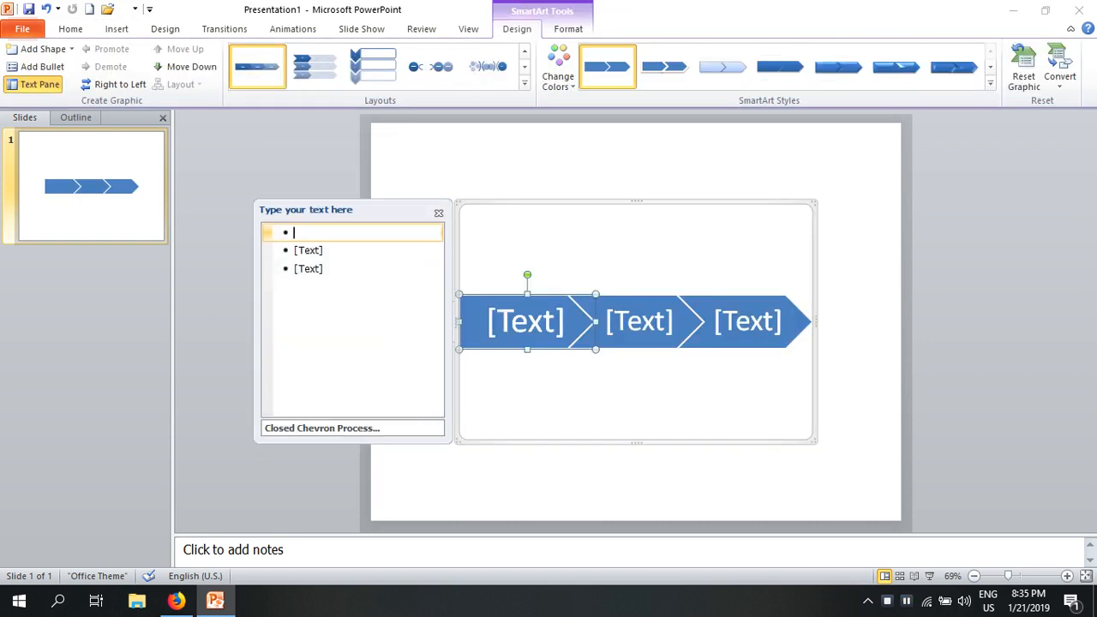
- Add two more chevrons after the third one and enlarge the SmartArt graphic towards the slide's lower-right corner
left_click(309, 251)
left_click(309, 270)
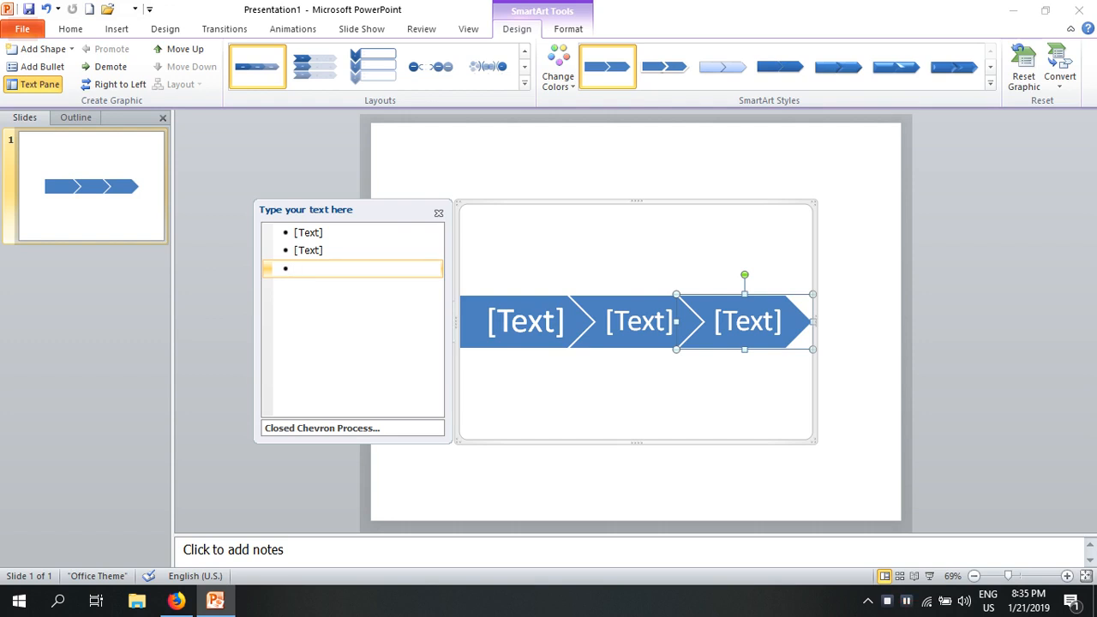
key("Return")
key("Return")
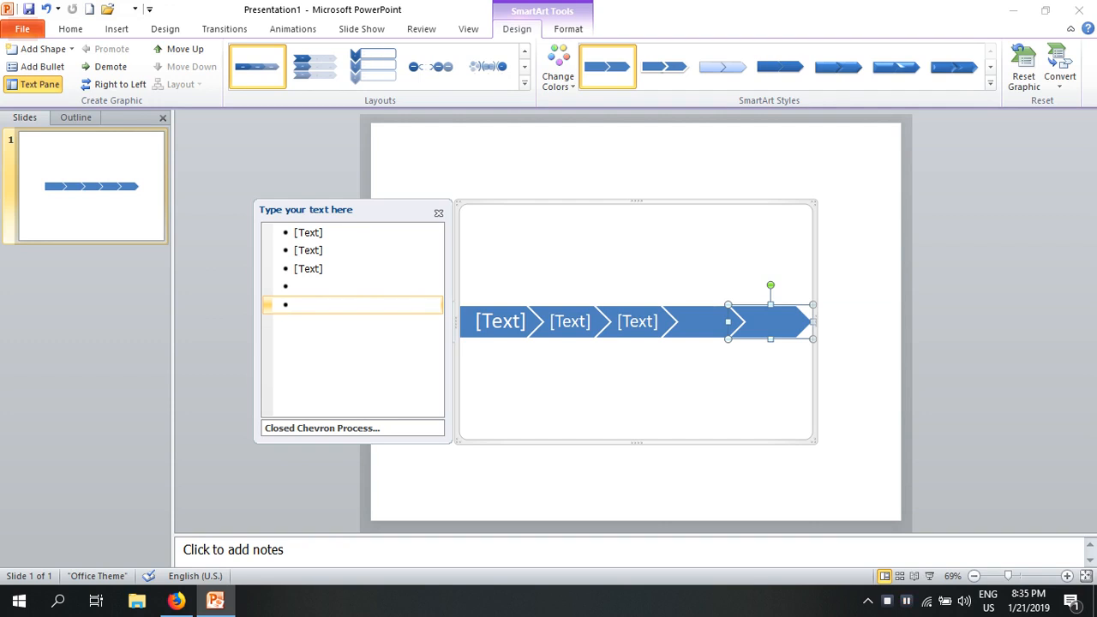
left_click_drag(814, 442, 881, 510)
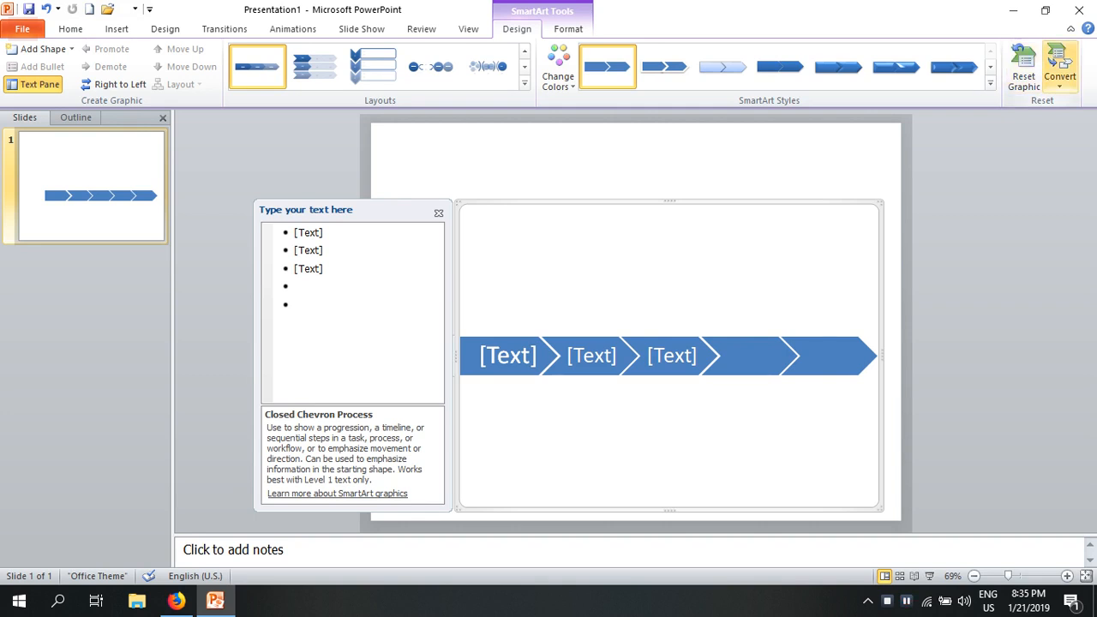
- Convert the SmartArt graphic to shapes, then make the chevron group slightly taller and centre it horizontally on the slide
left_click(1059, 68)
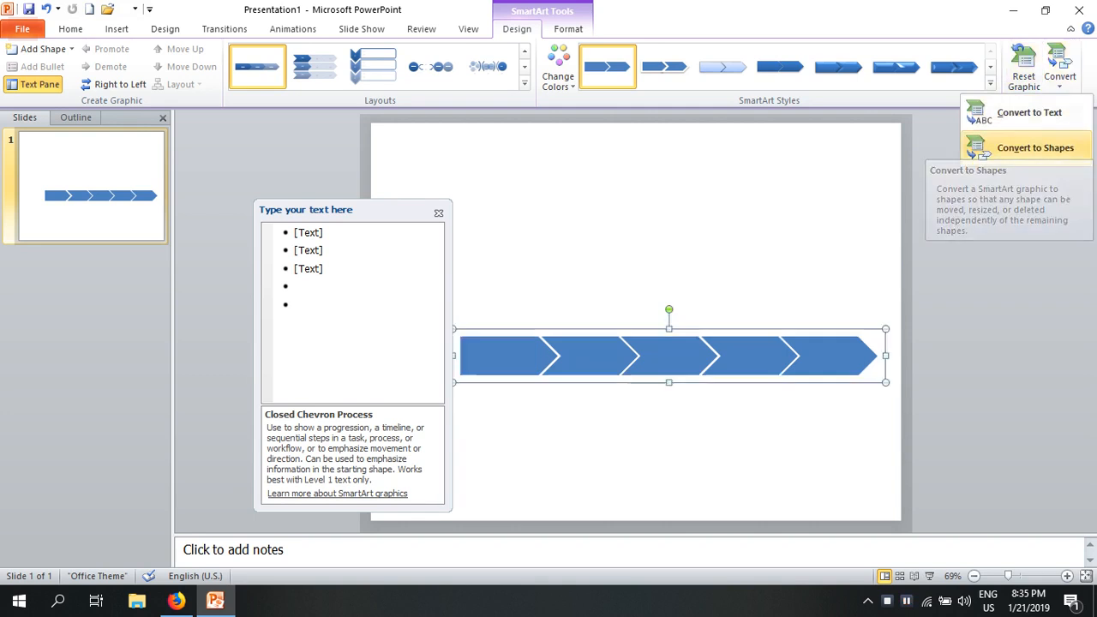
left_click(1035, 147)
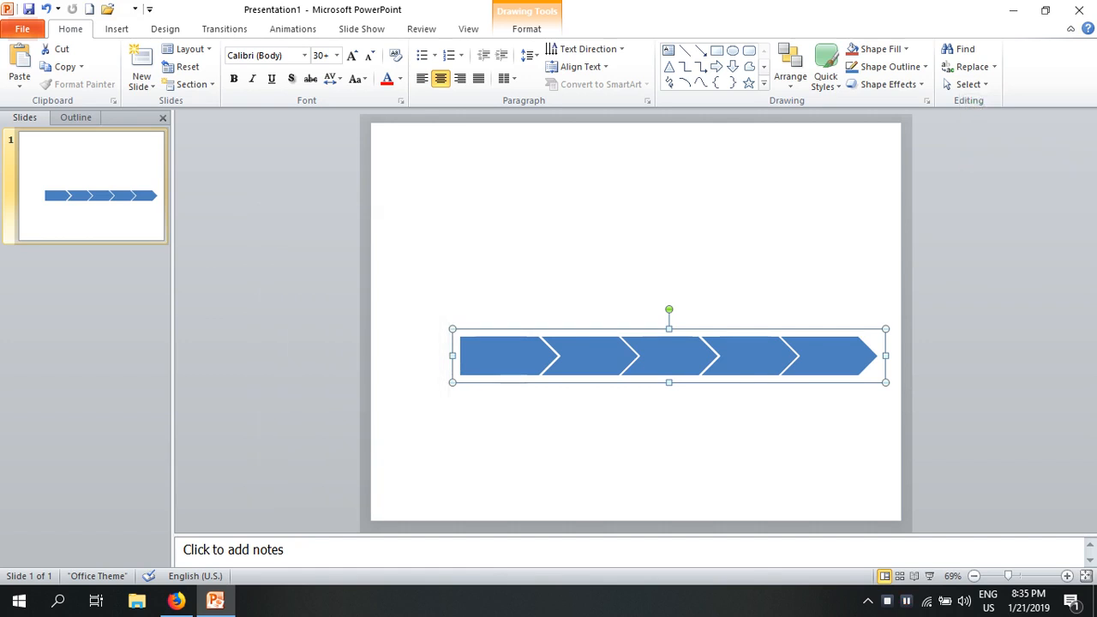
left_click_drag(669, 383, 640, 362)
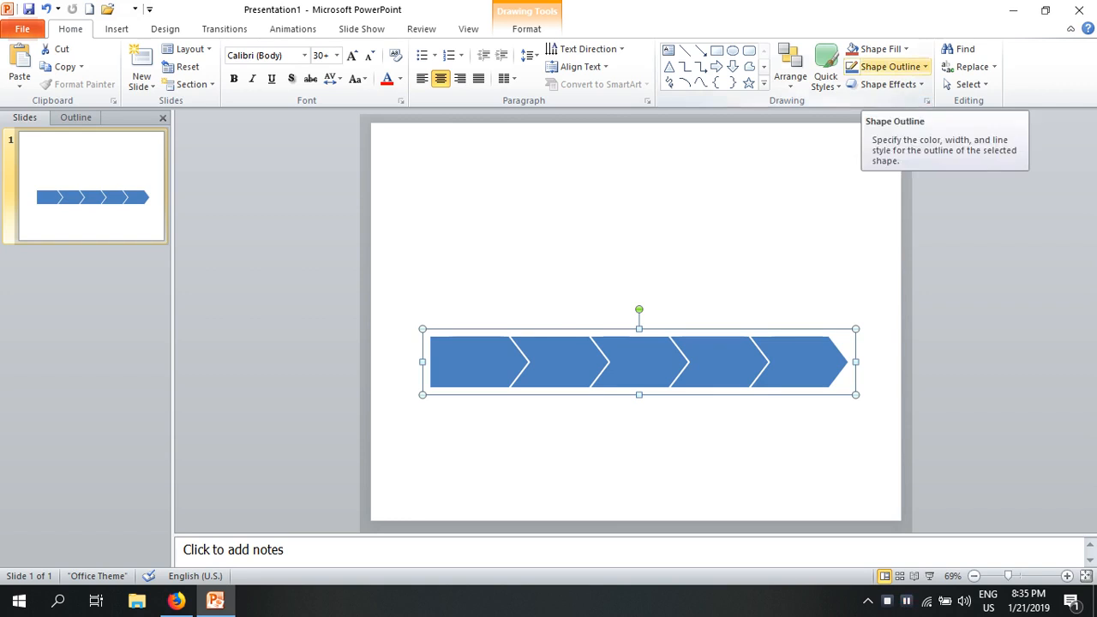
- Remove the outline from all chevrons and keep the whole group selected
left_click(890, 66)
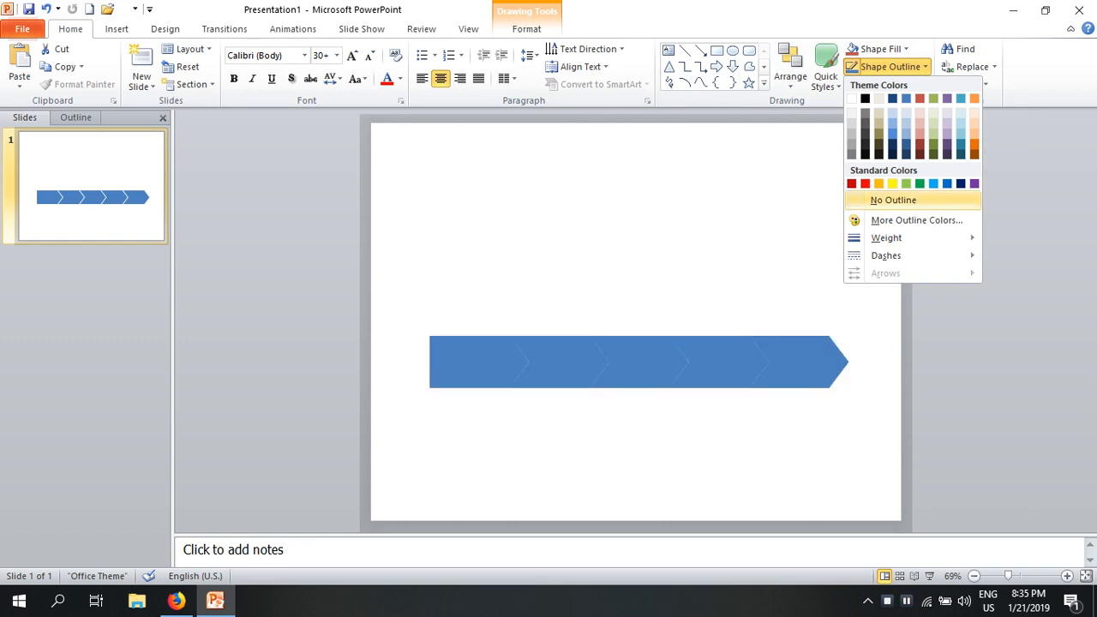
left_click(893, 200)
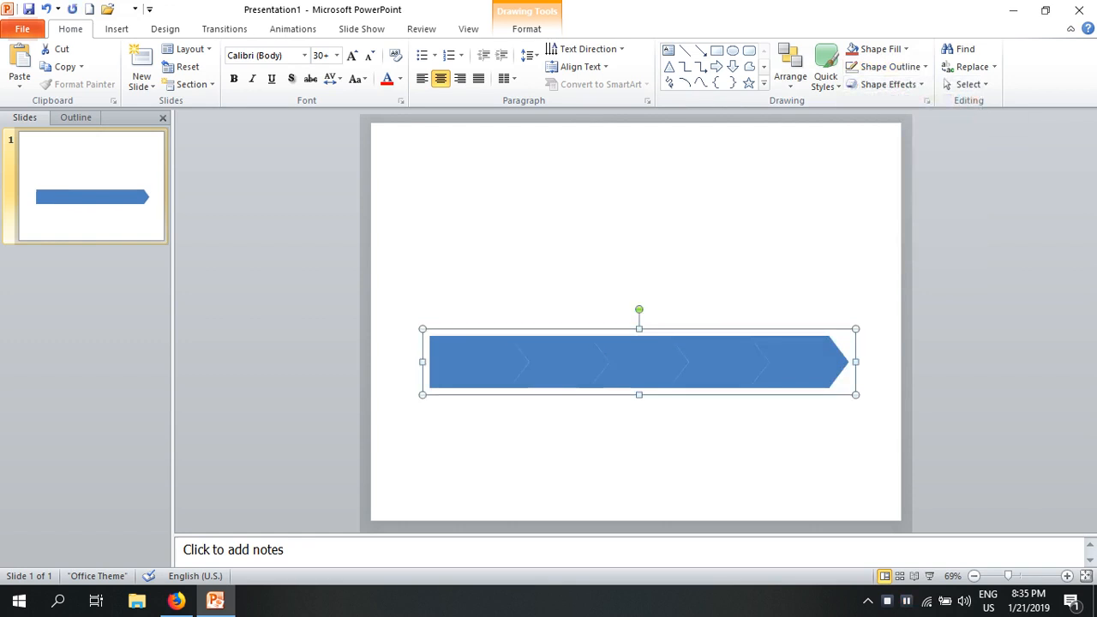
left_click(718, 362)
right_click(610, 358)
key("Escape")
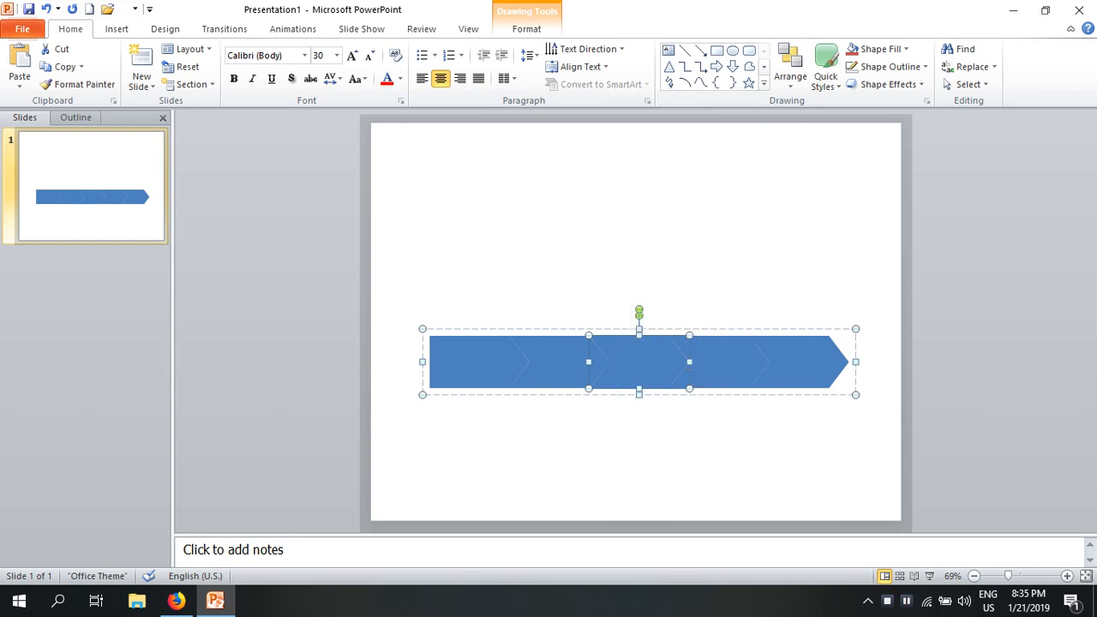
key("Escape")
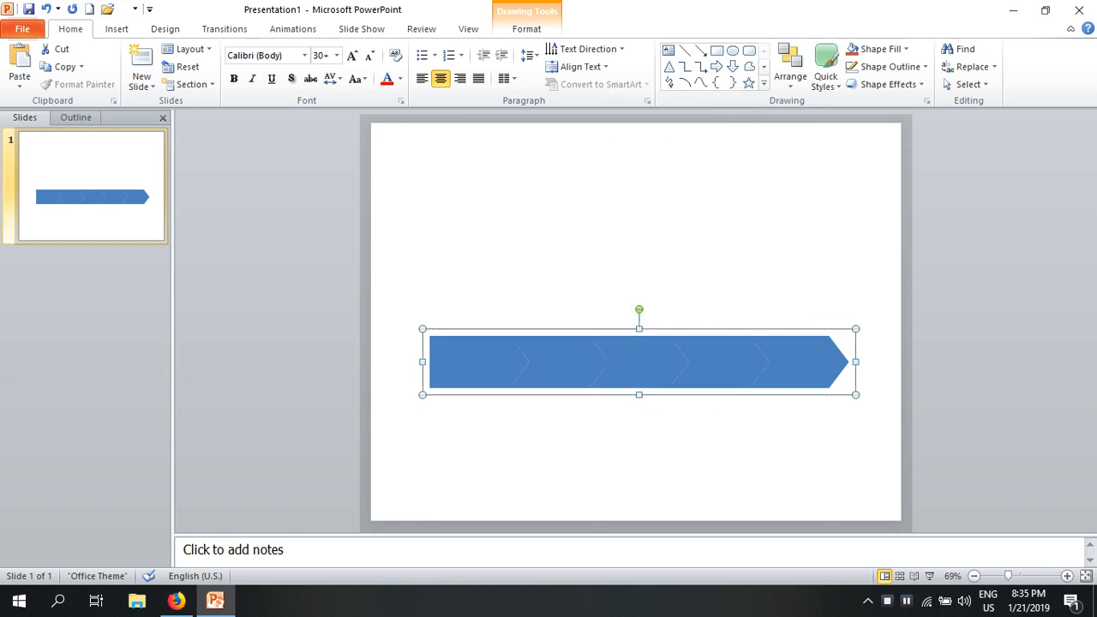
- Apply the Perspective Relaxed 3-D rotation preset to the chevron group
right_click(632, 382)
left_click(692, 370)
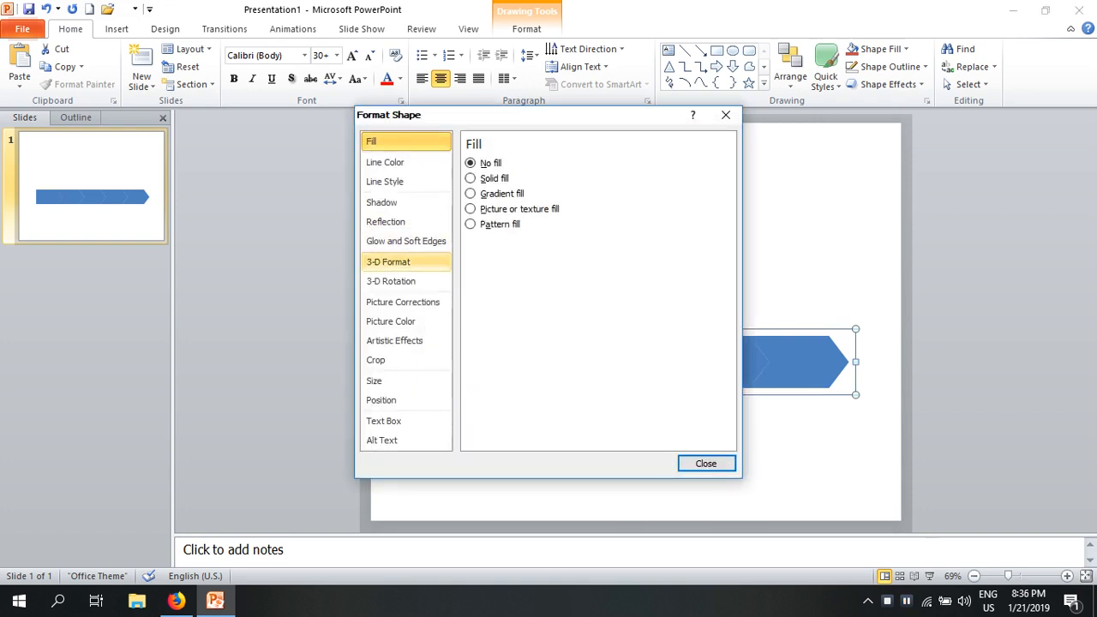
left_click(391, 281)
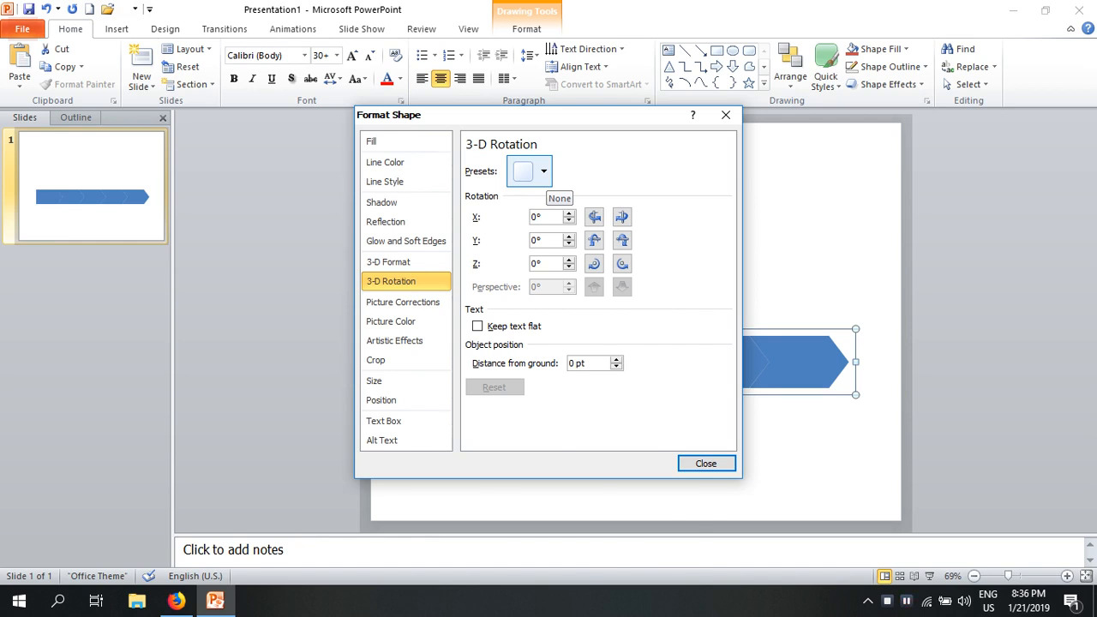
left_click(540, 171)
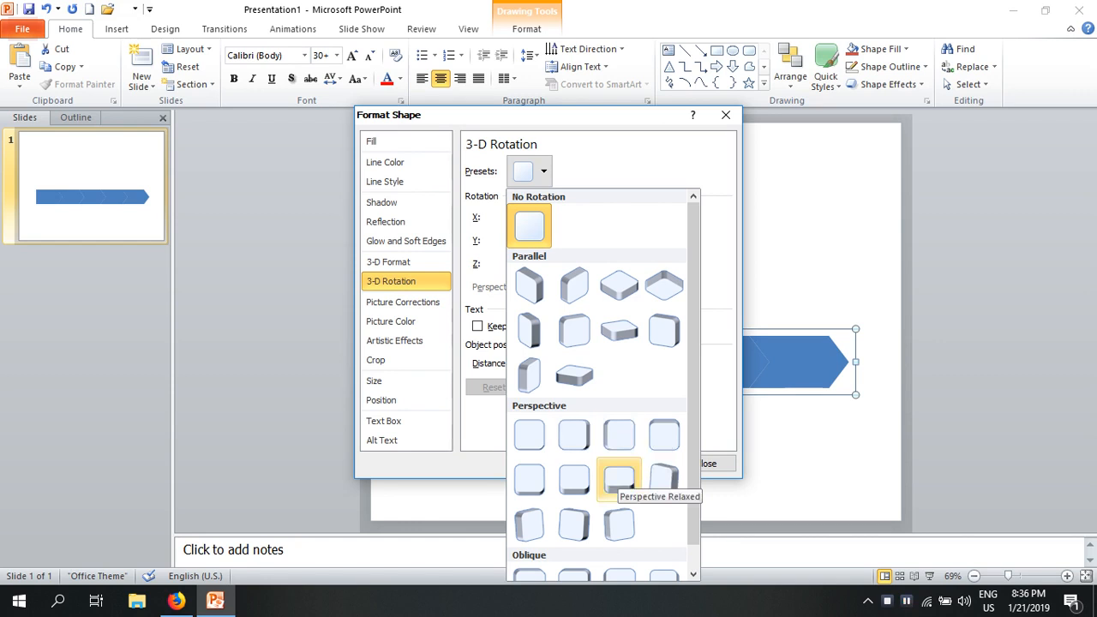
left_click(619, 478)
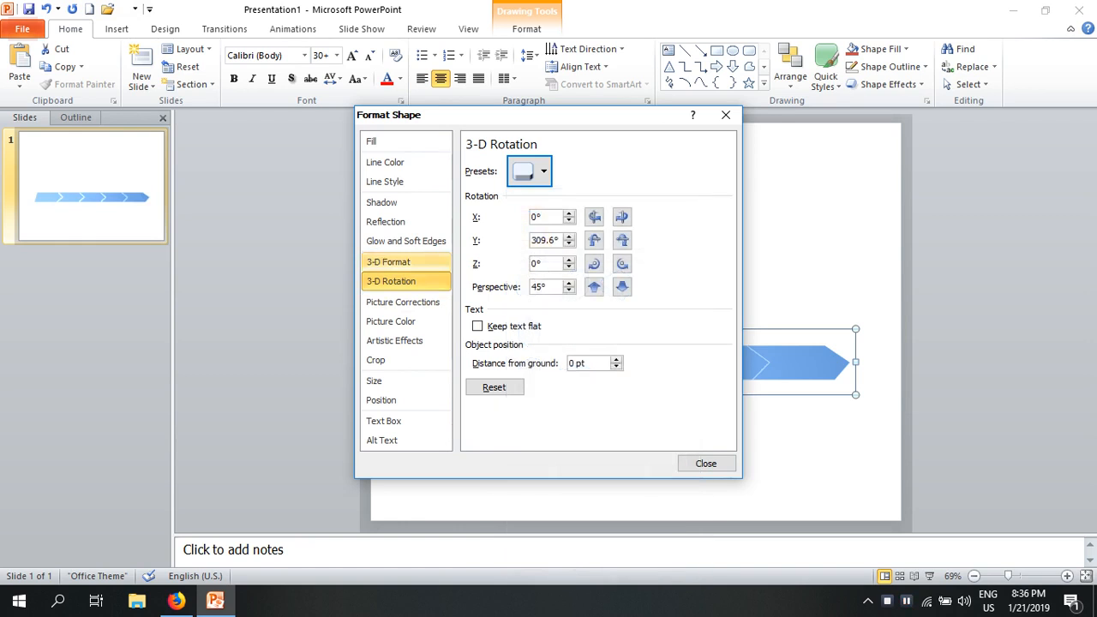
- Give the chevron group an Art Deco top bevel and move the formatting dialog clear of the shapes
left_click(388, 261)
left_click_drag(514, 114, 293, 60)
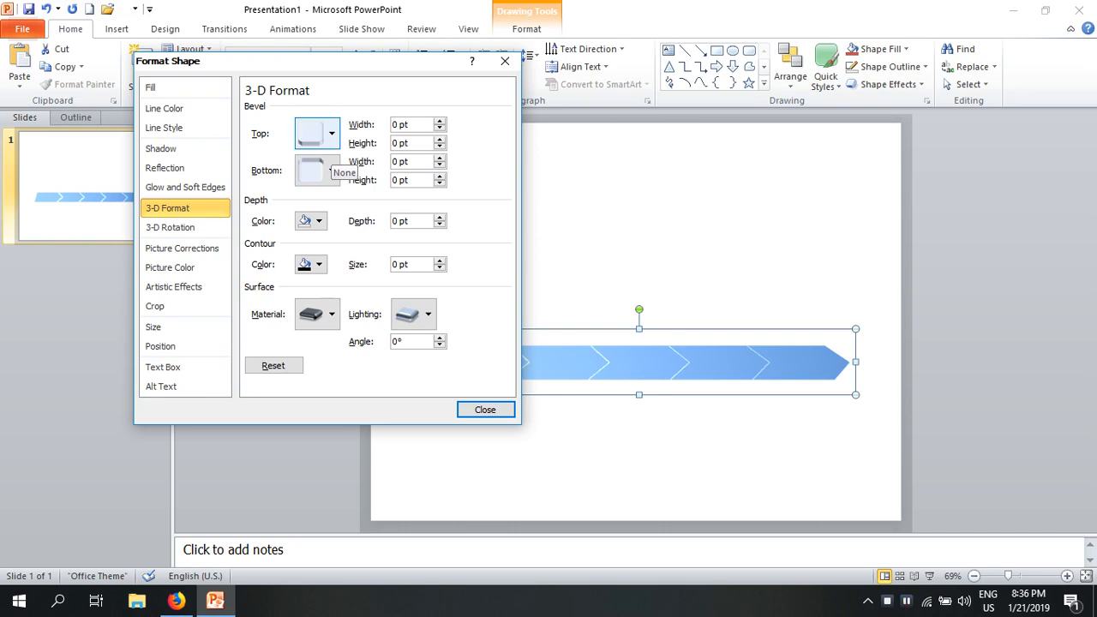
left_click(317, 133)
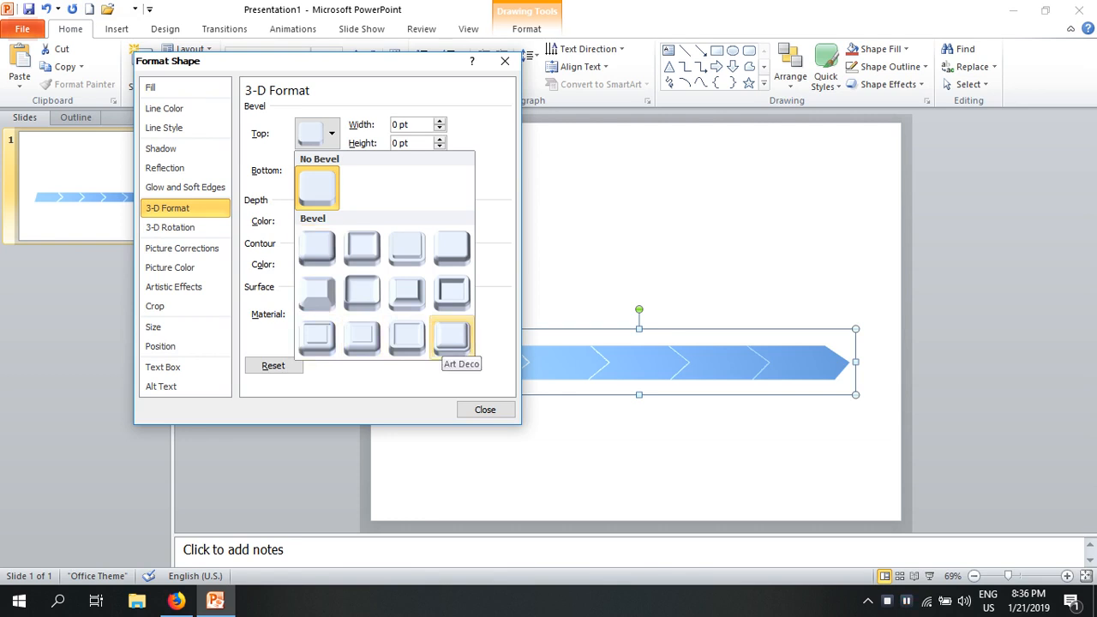
left_click(452, 336)
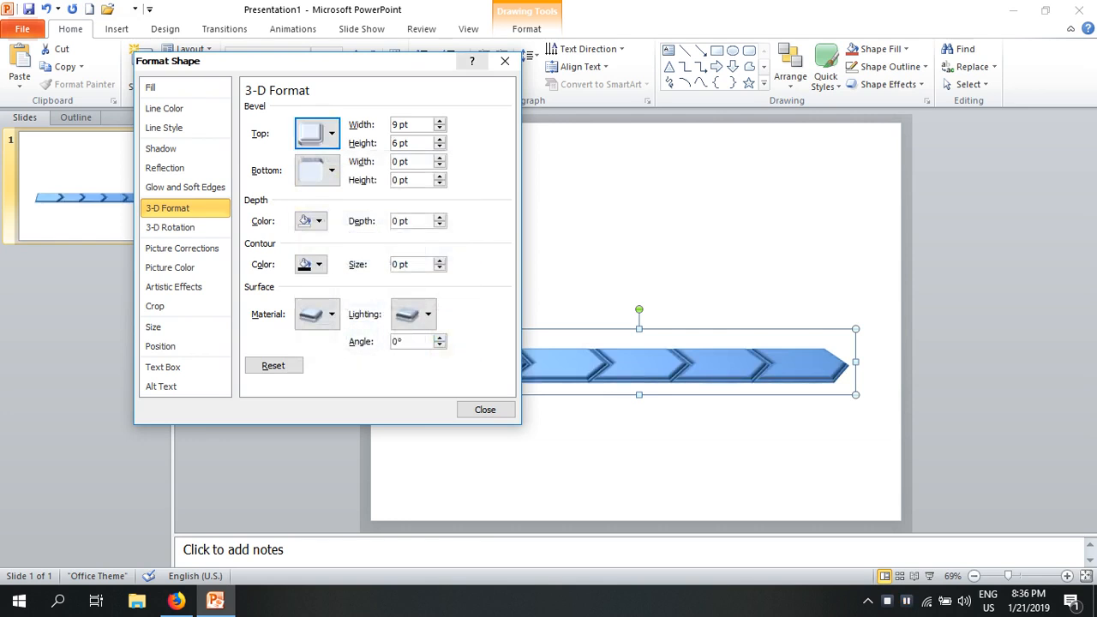
left_click_drag(471, 61, 367, 71)
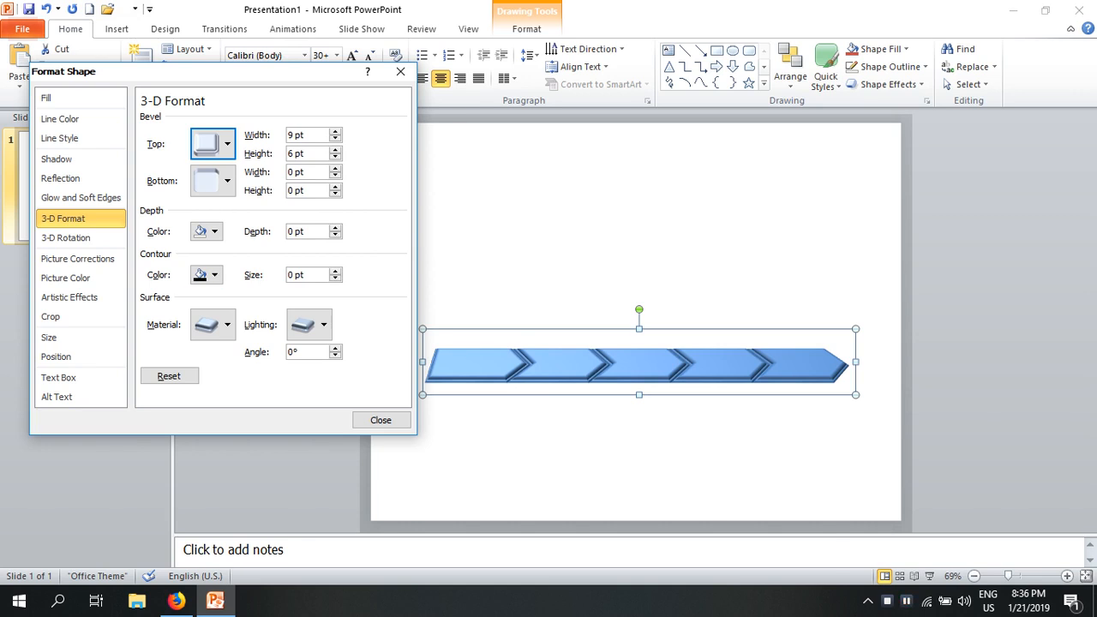
right_click(713, 362)
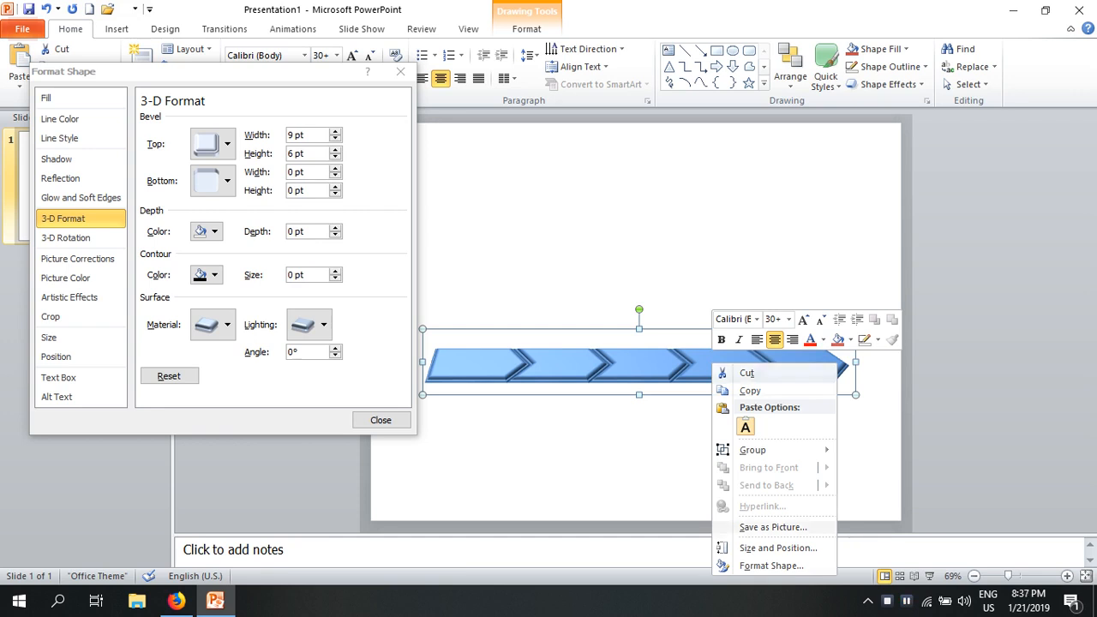
key("Escape")
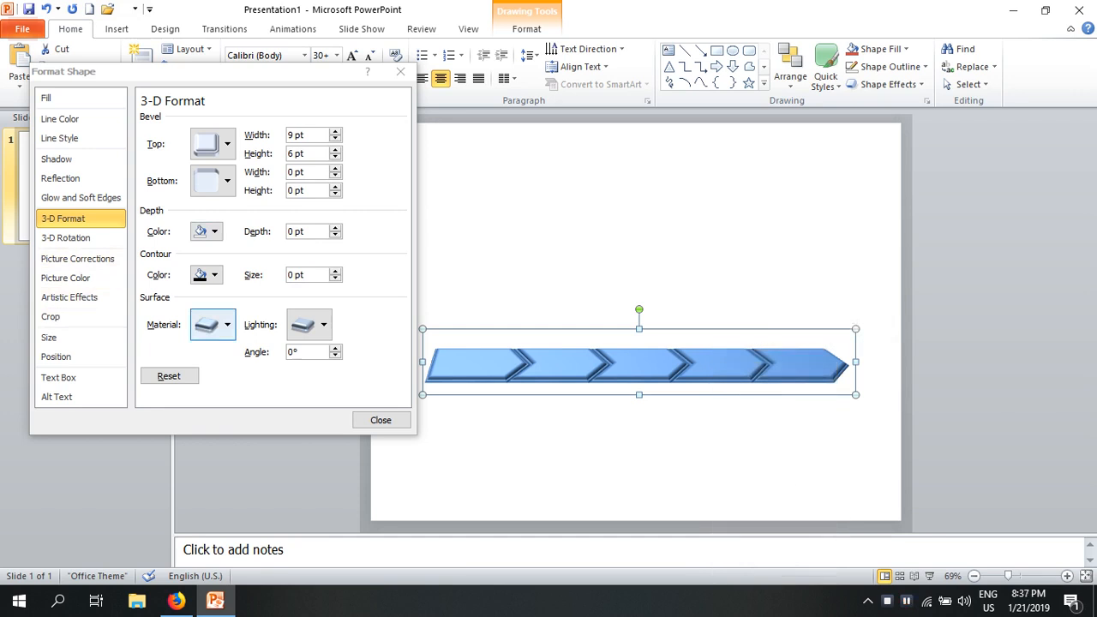
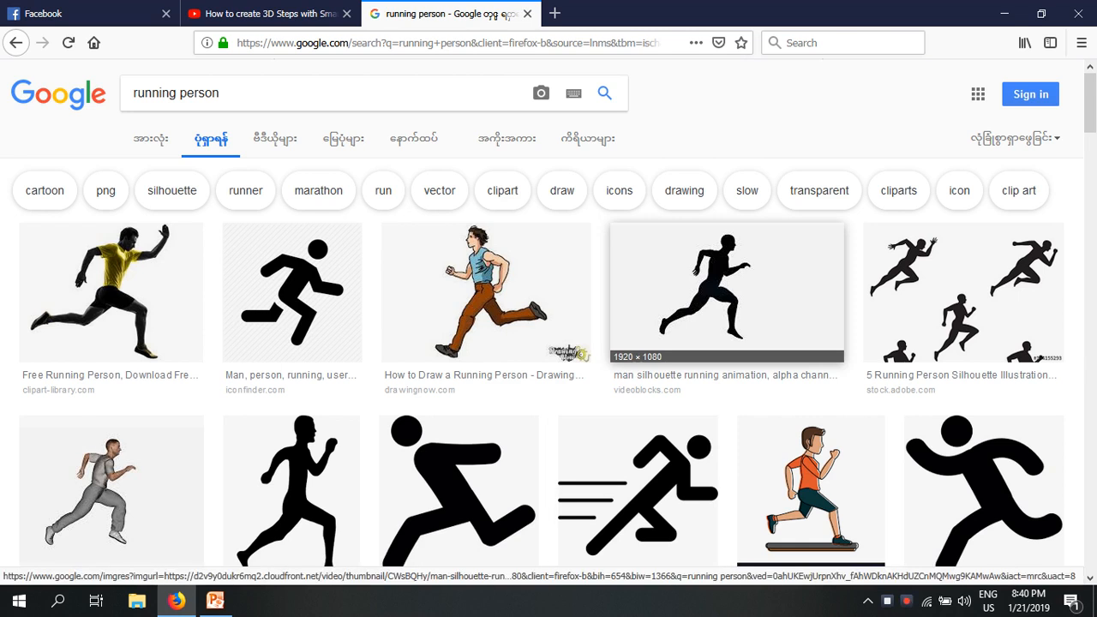
- Copy the enlarged man silhouette running image (1920 × 1080) from the Google image results
left_click(726, 287)
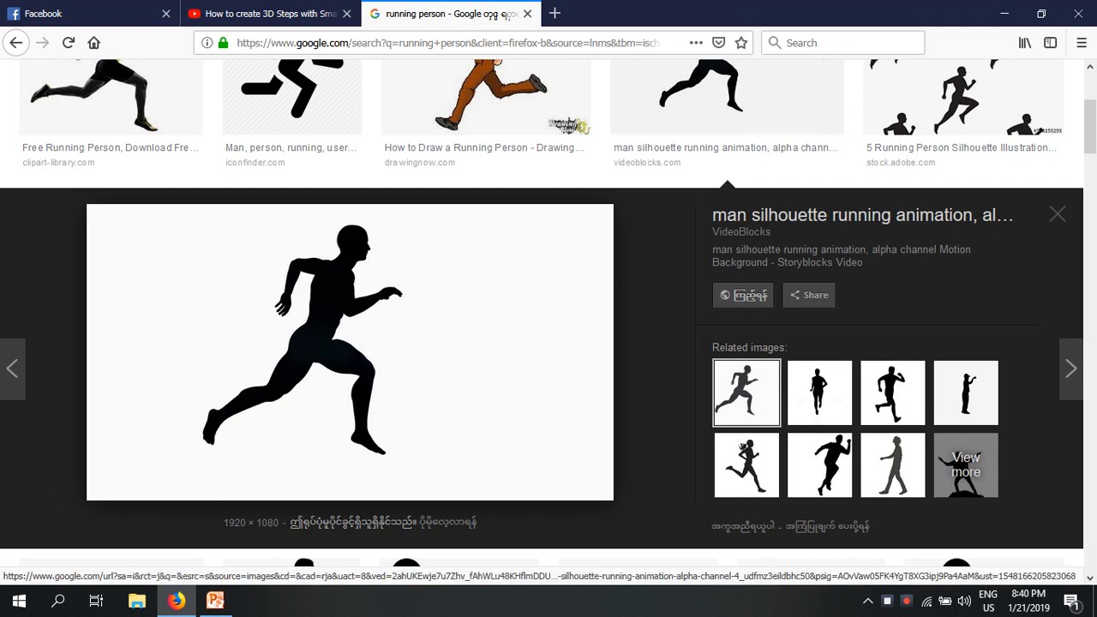
right_click(360, 334)
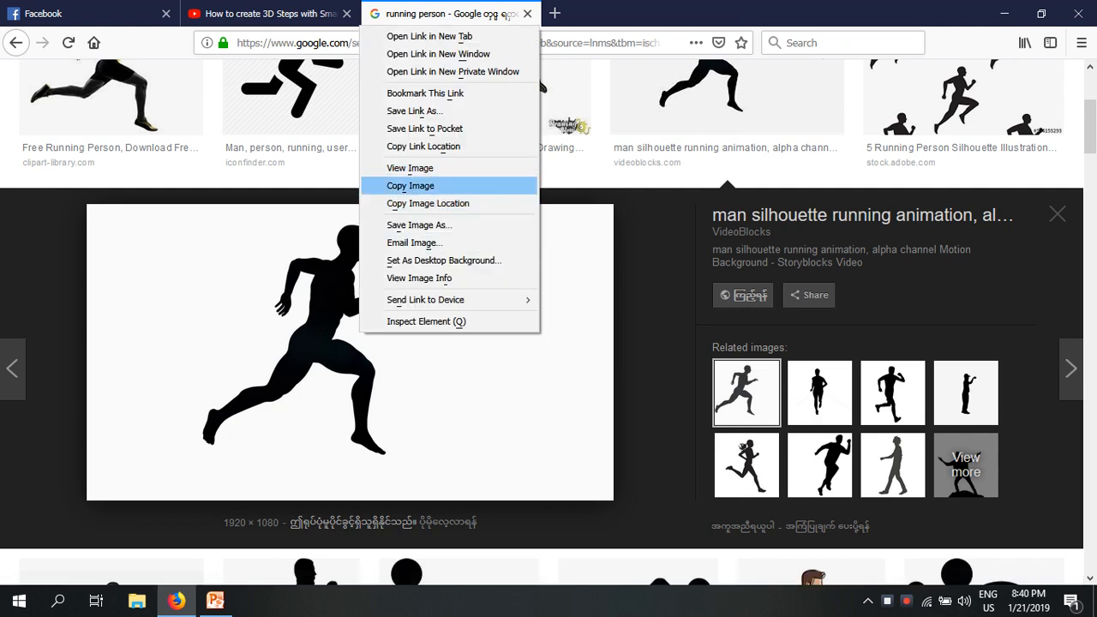
left_click(410, 185)
- Switch back to PowerPoint and paste the copied silhouette onto the slide as a picture
left_click(215, 600)
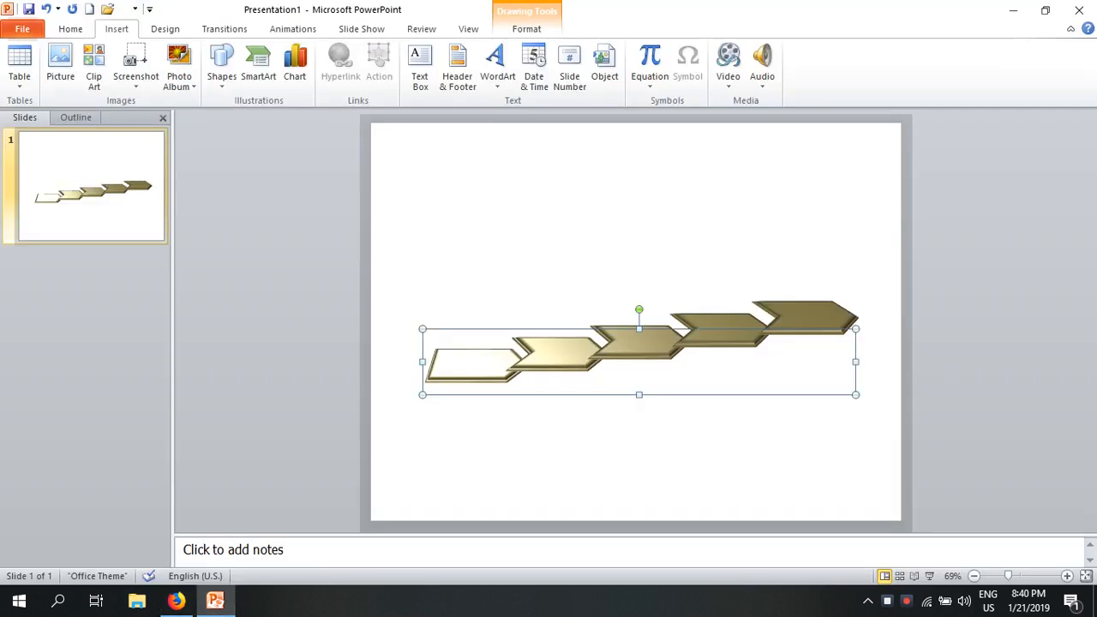
left_click(485, 274)
right_click(485, 274)
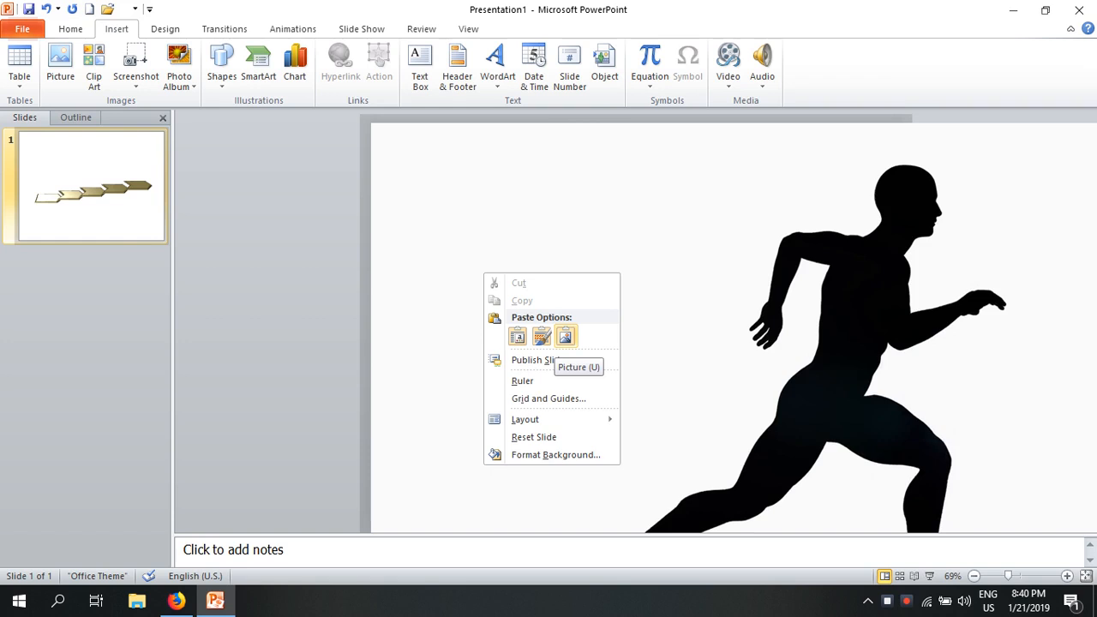
left_click(564, 337)
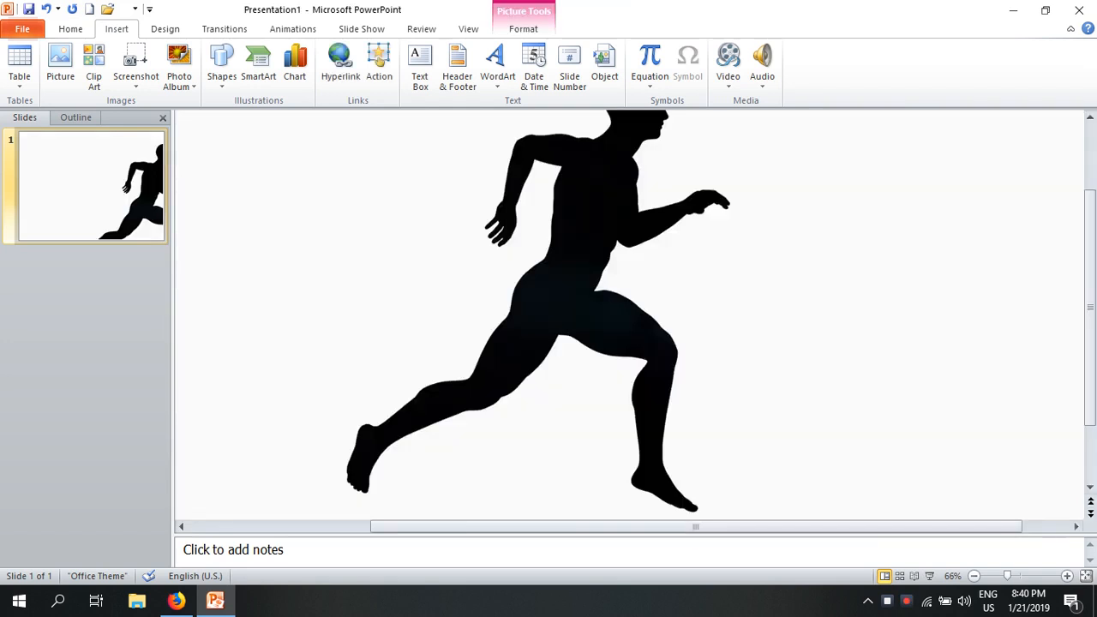
- Scale the pasted silhouette picture to 17% with locked aspect ratio and place it just above the lowest chevron step
right_click(415, 225)
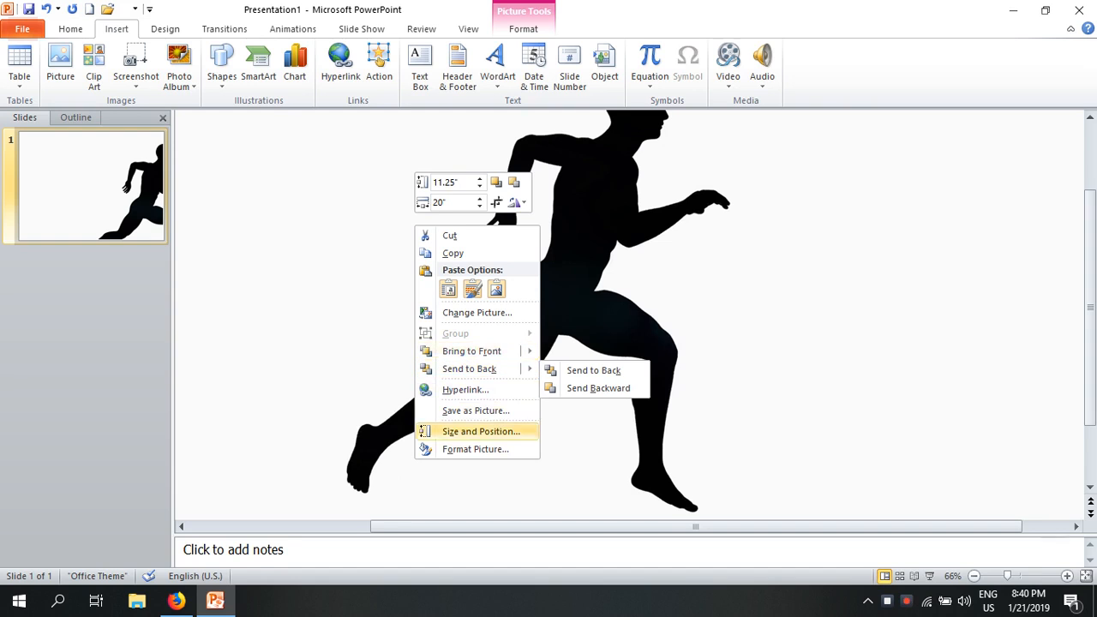
left_click(480, 431)
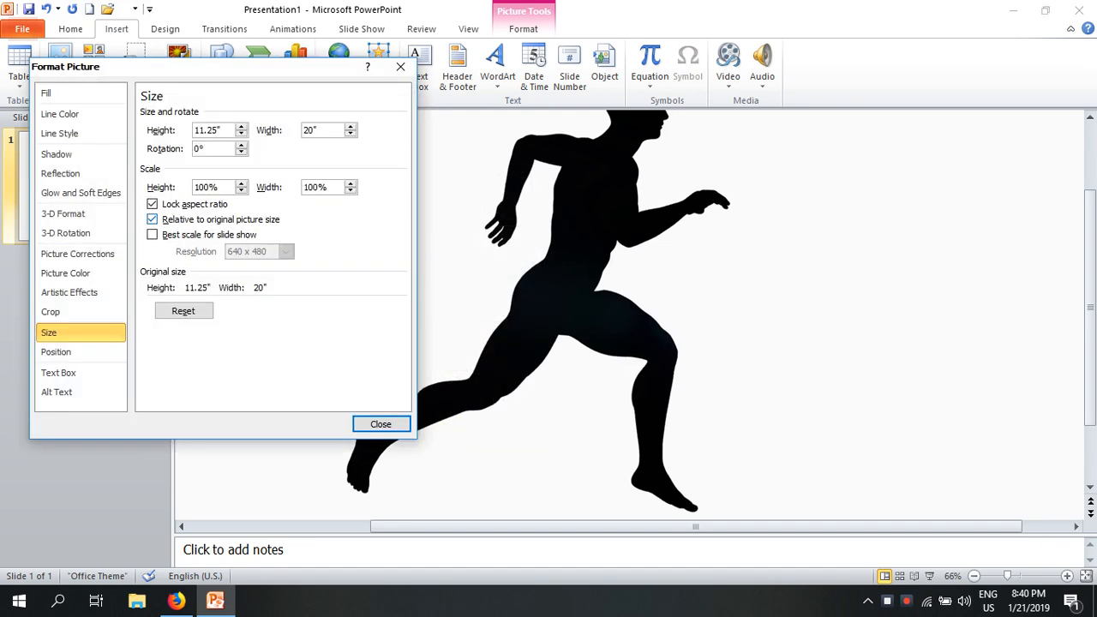
left_click(242, 191)
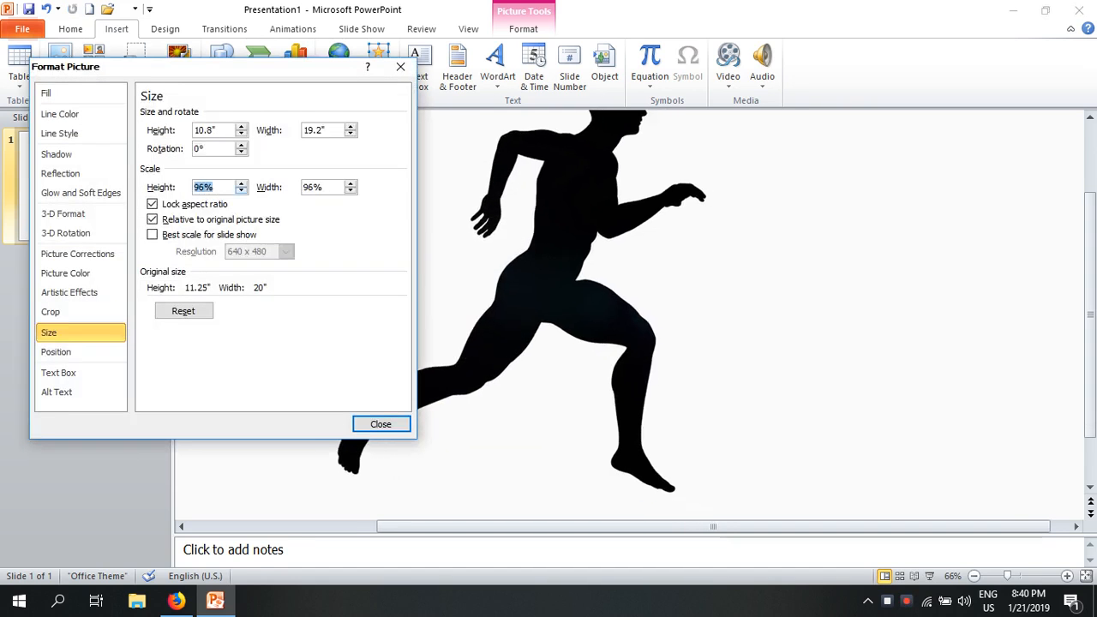
left_click(242, 191)
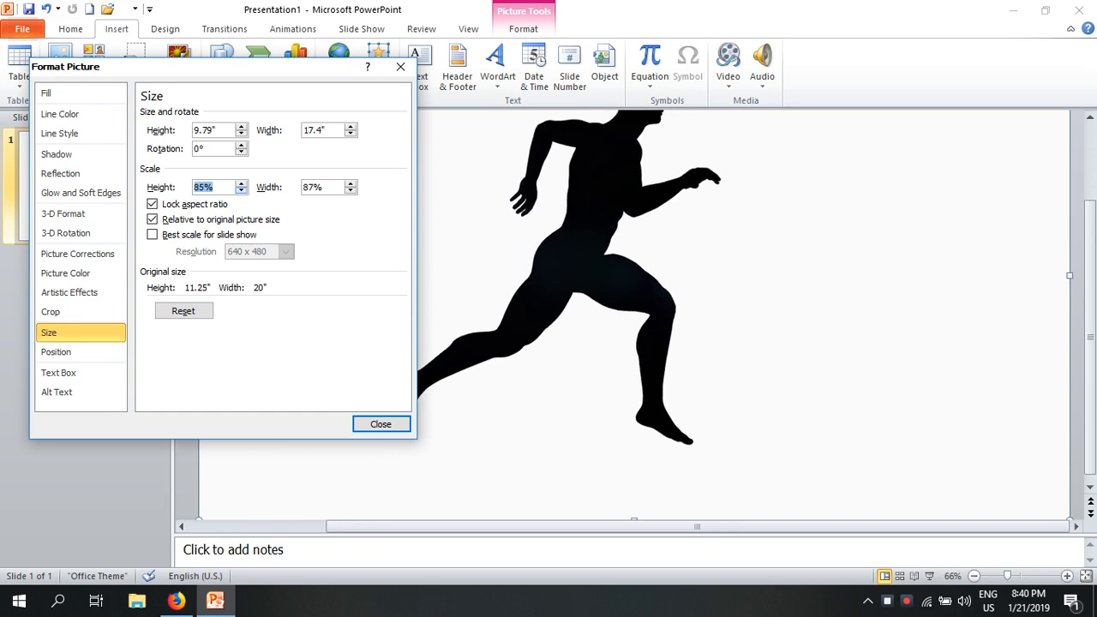
left_click(242, 191)
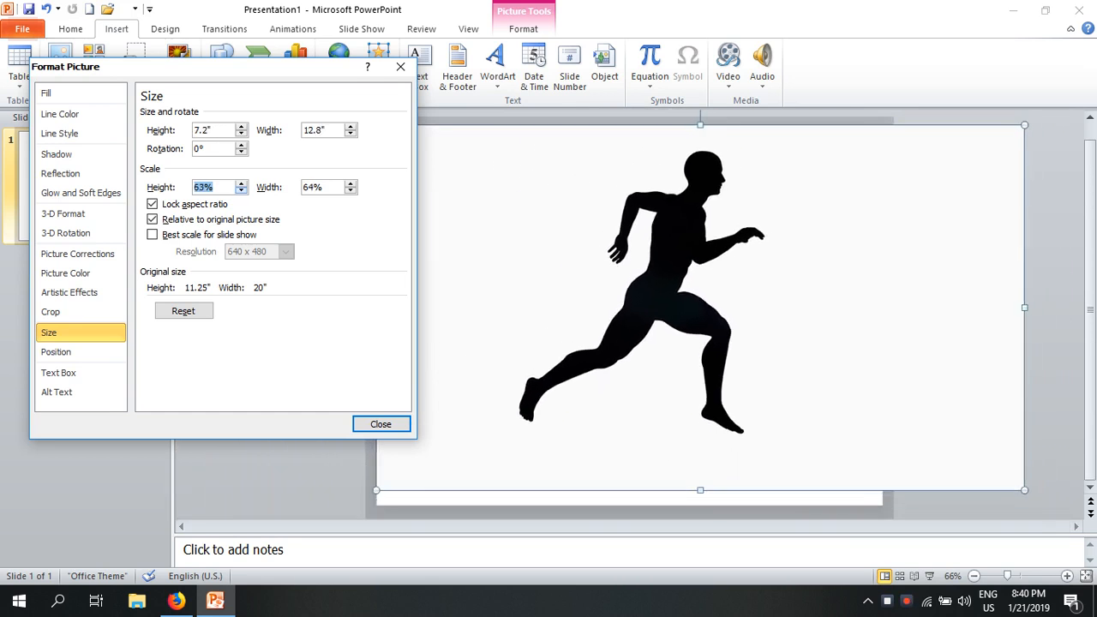
left_click(242, 191)
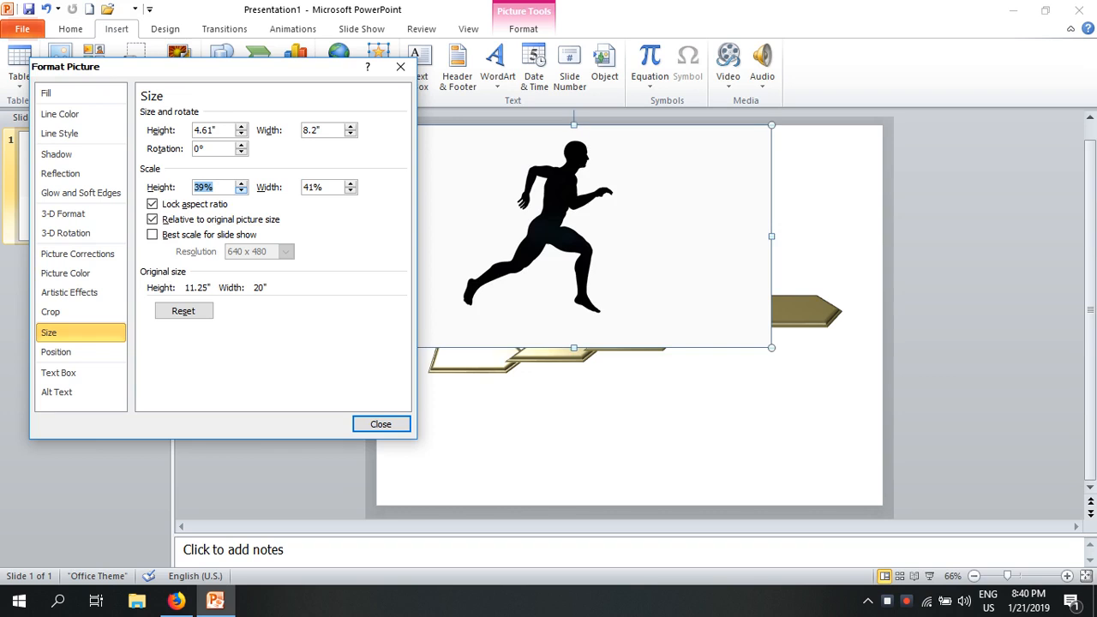
left_click(241, 191)
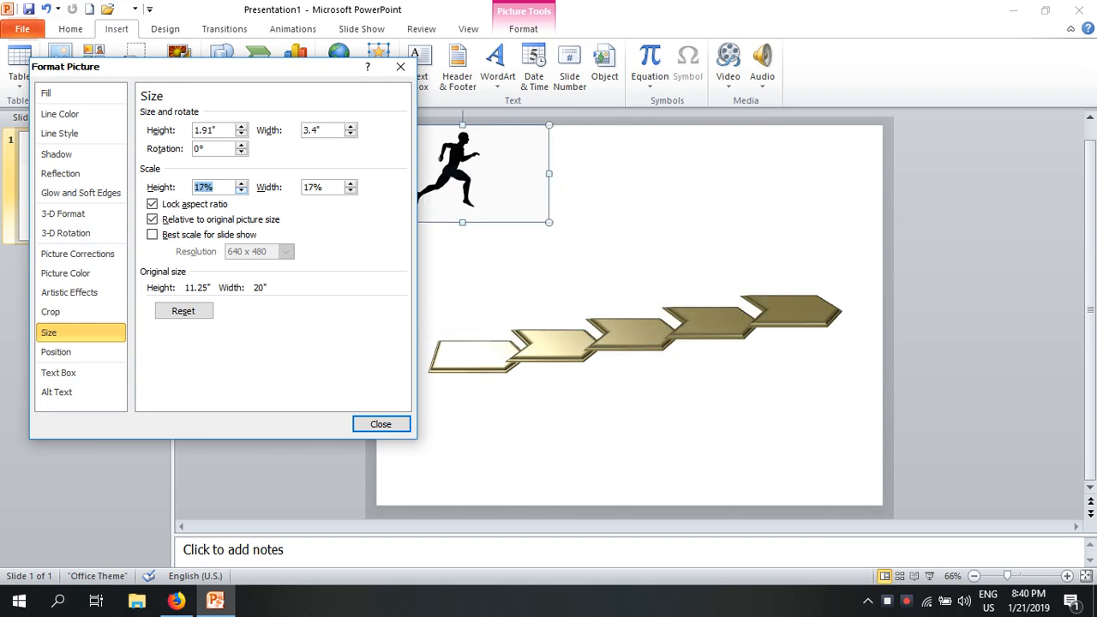
left_click(401, 67)
left_click_drag(463, 174, 461, 305)
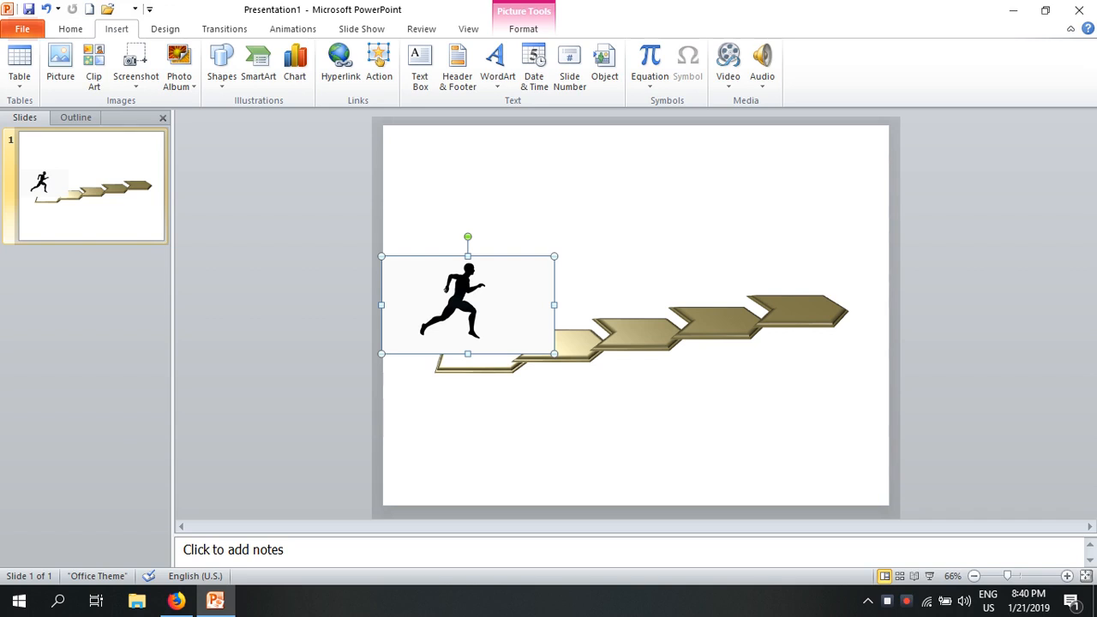
left_click_drag(455, 304, 472, 245)
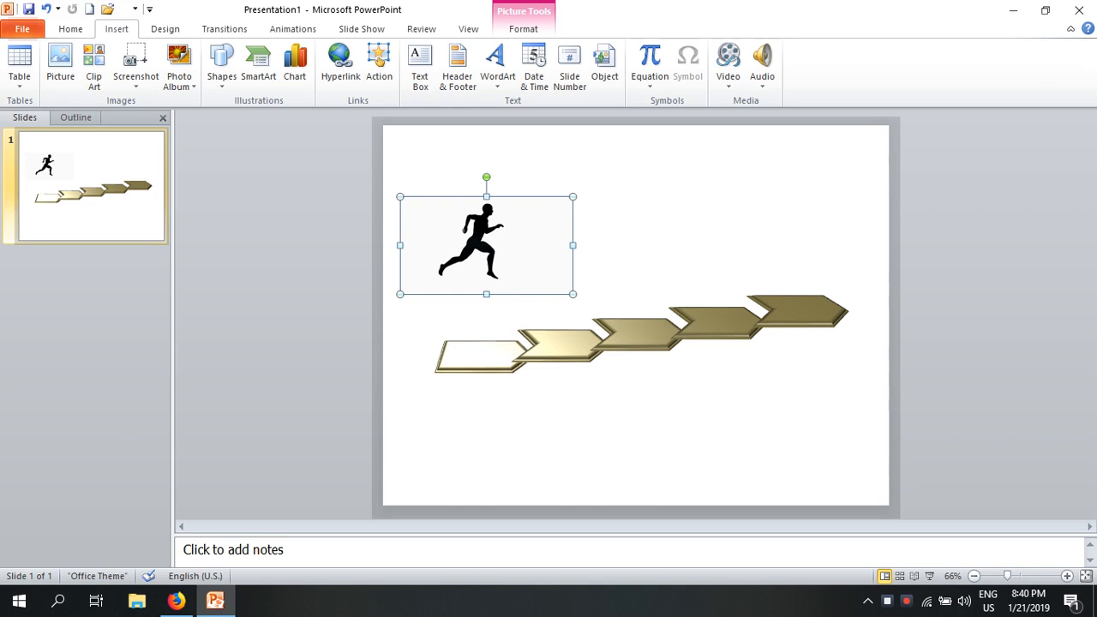
- Switch to Firefox, preview the related running woman silhouette (260 × 280) and save the image in Documents as running
left_click(175, 600)
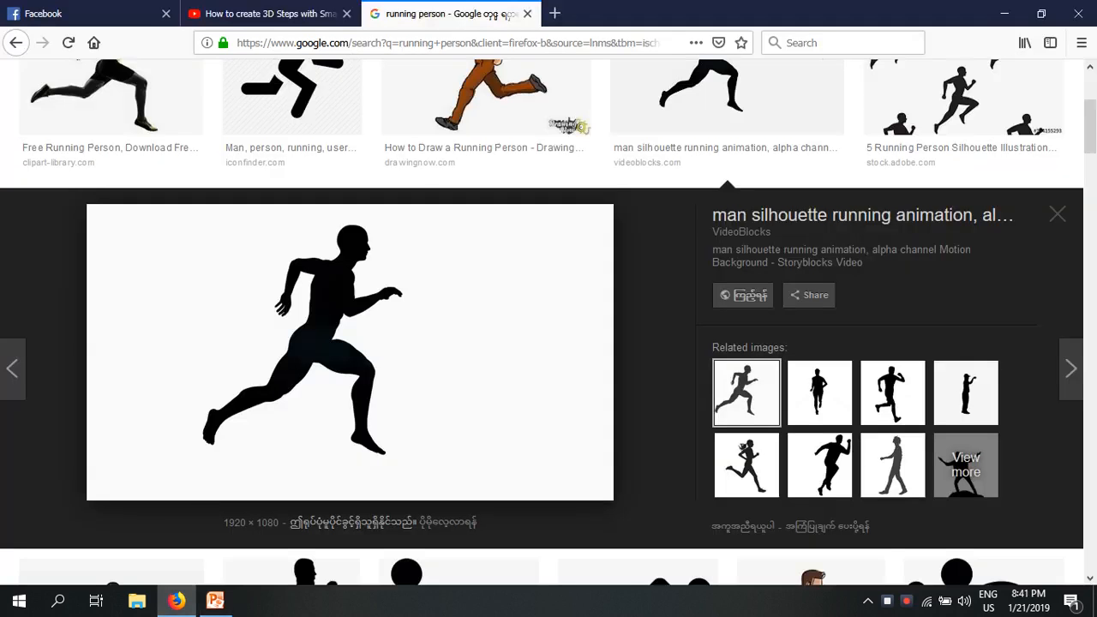
right_click(433, 62)
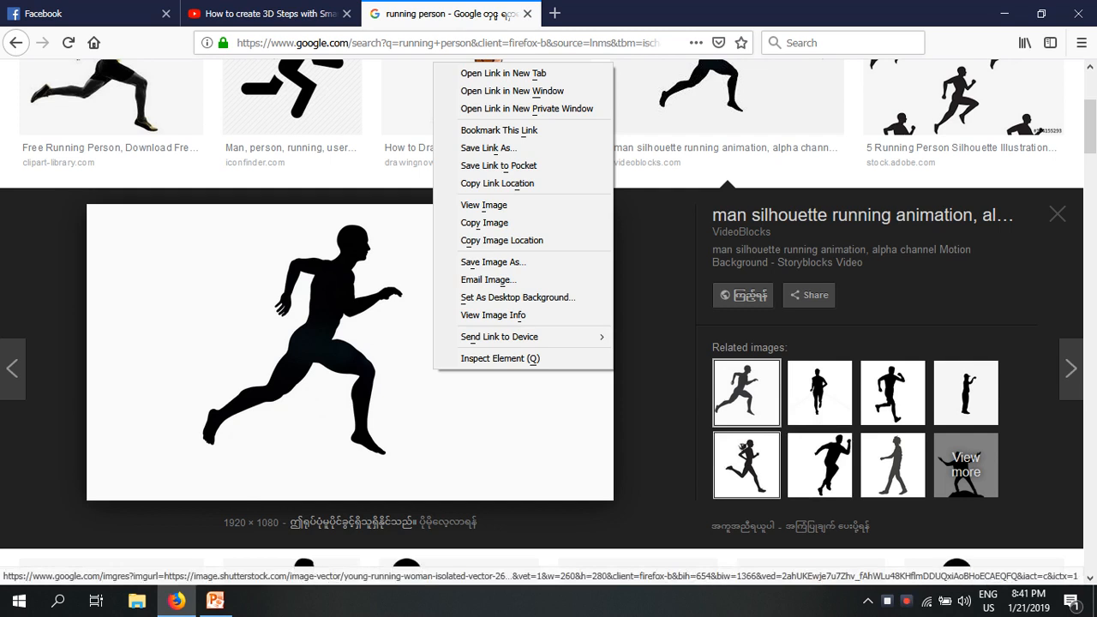
left_click(747, 466)
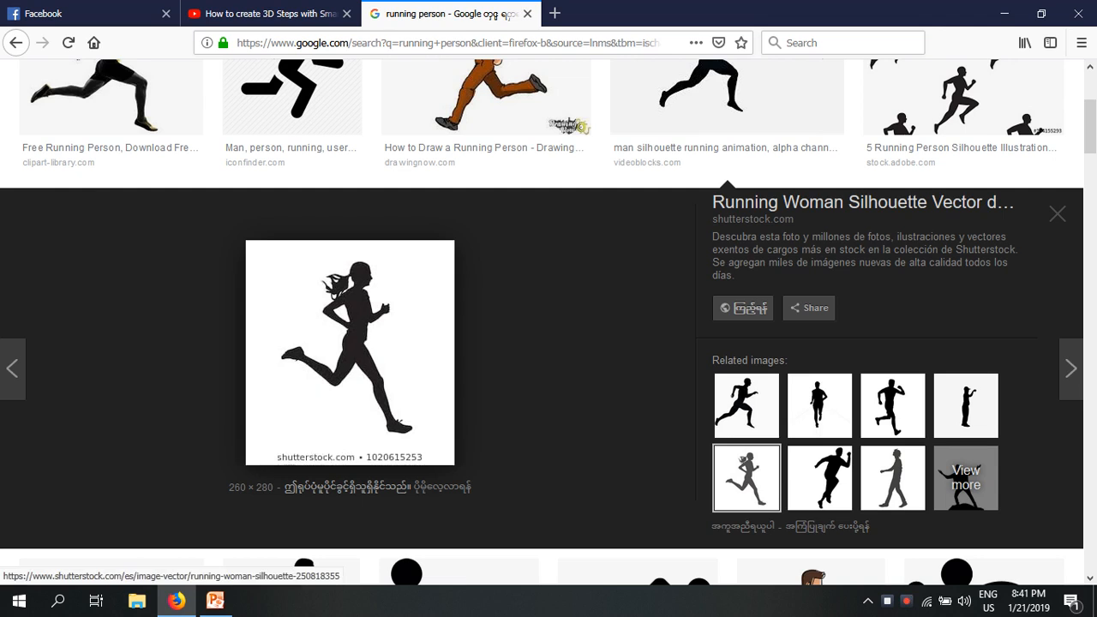
right_click(443, 313)
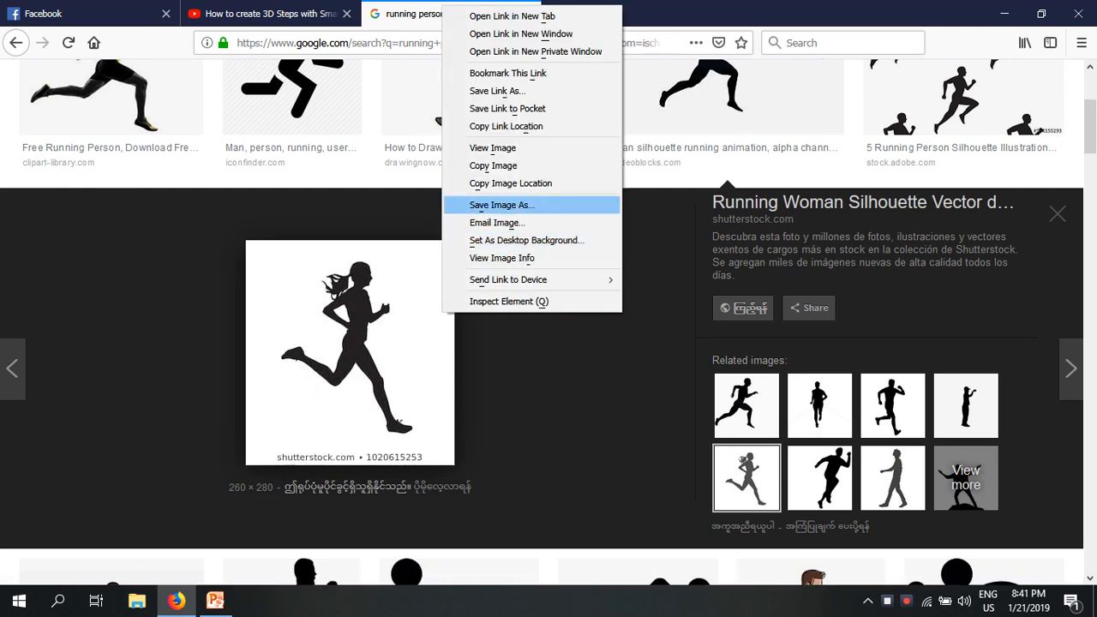
left_click(501, 205)
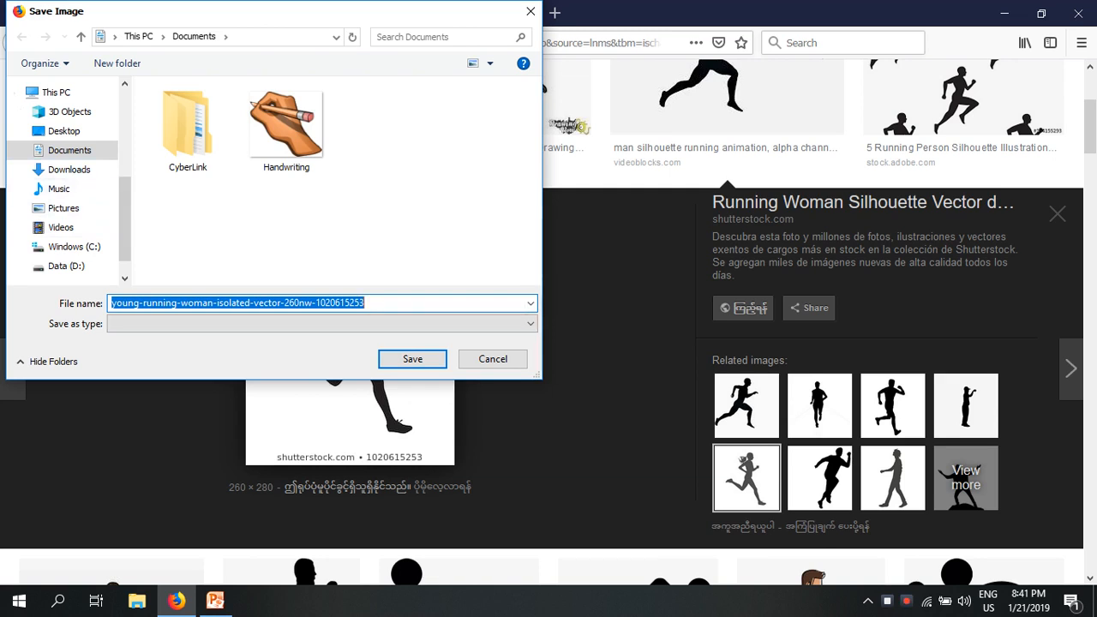
type("running")
key("Return")
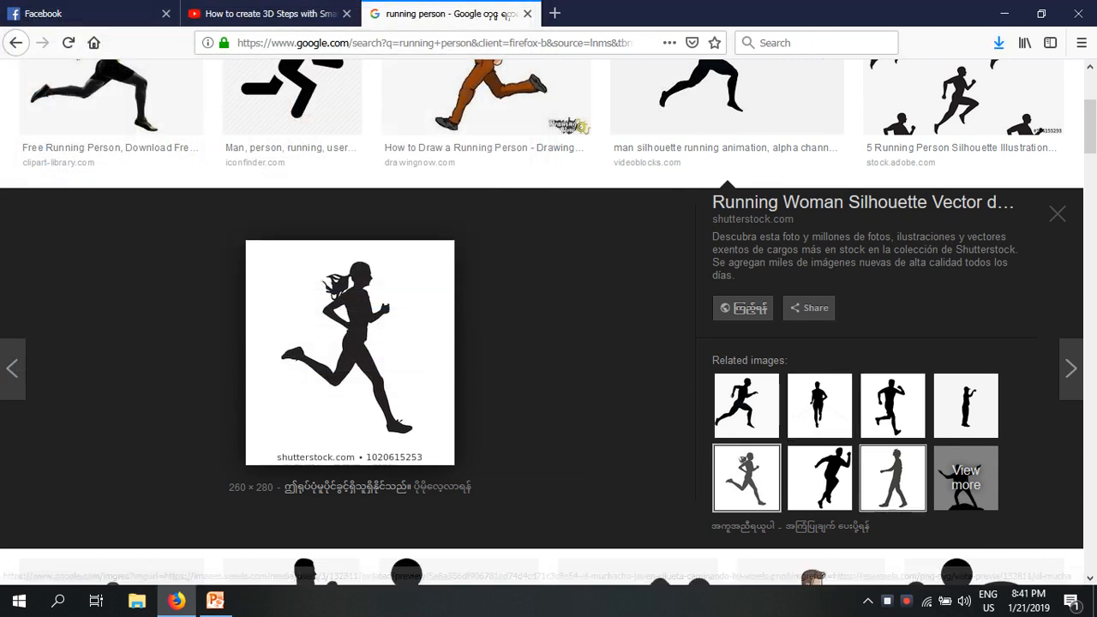
- Browse more related running silhouettes and open the 1200 × 1200 "Animation, man, running icon" image from freeiconspng.com
left_click(966, 477)
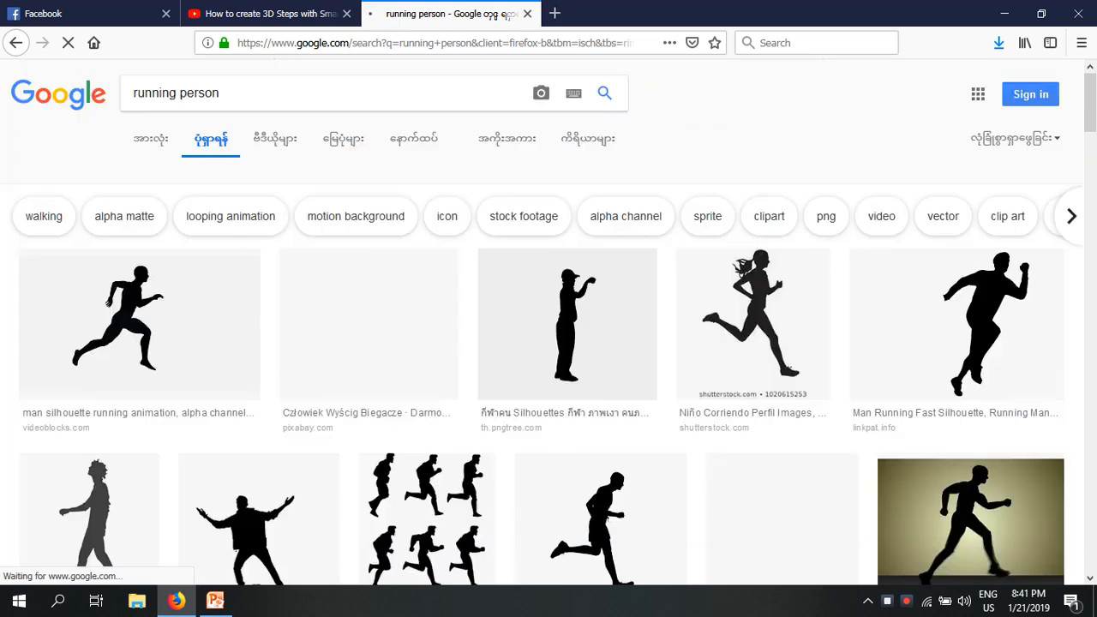
scroll(549, 342, "down", 8)
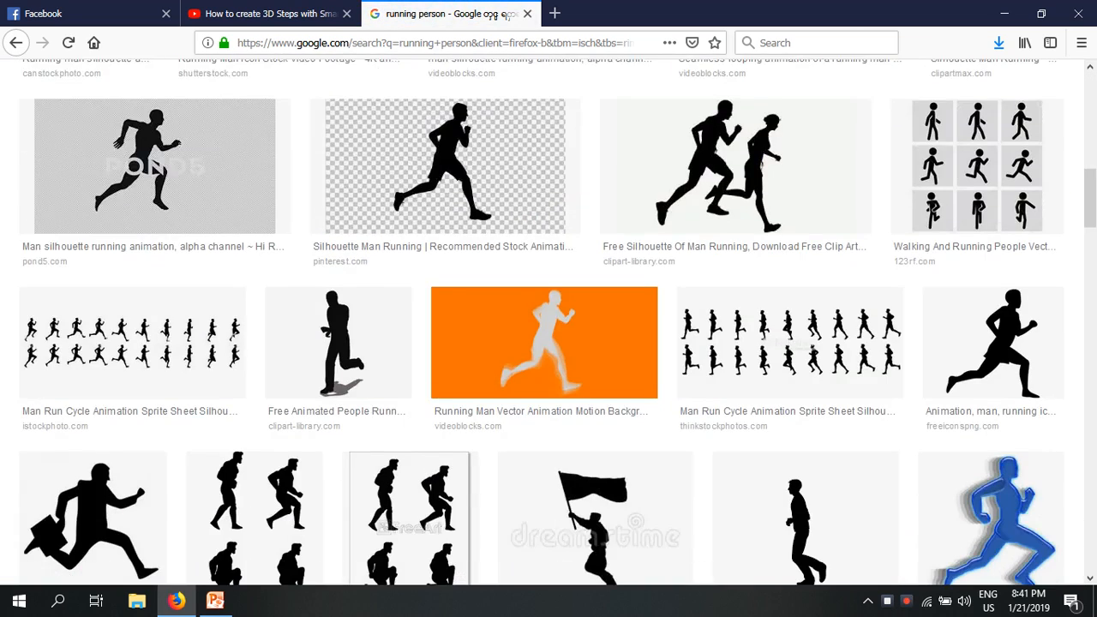
scroll(617, 480, "down", 3)
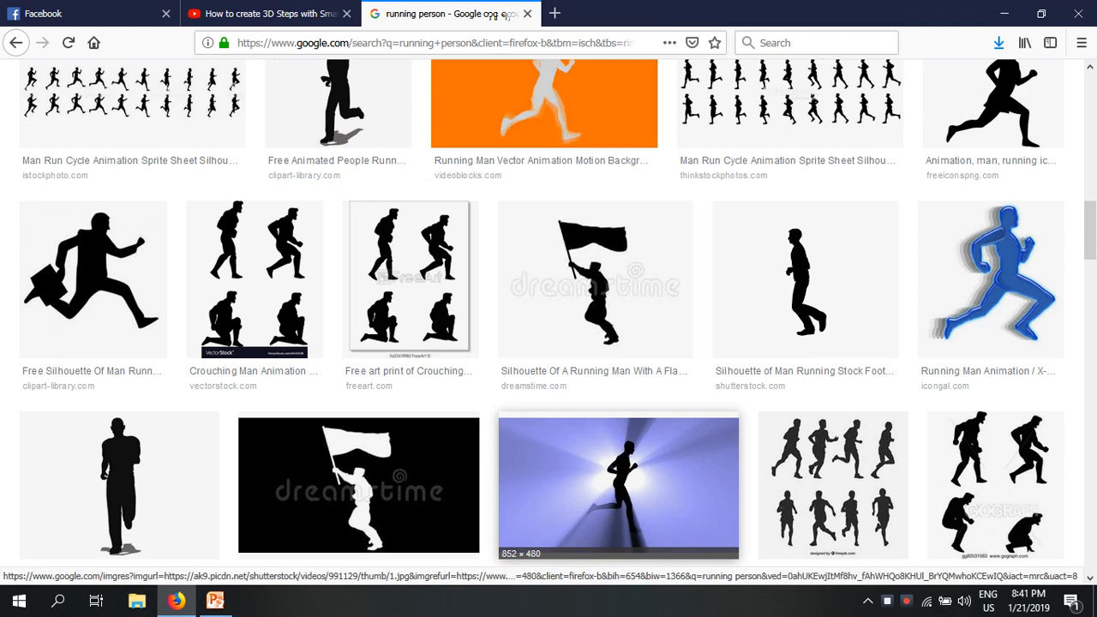
scroll(549, 403, "down", 3)
scroll(535, 429, "down", 5)
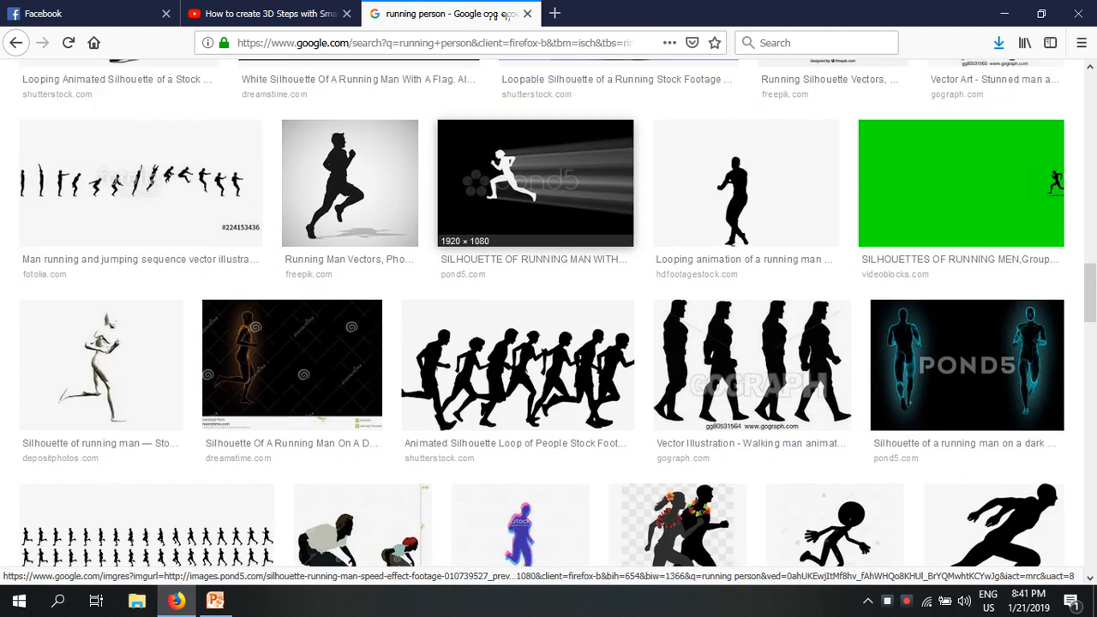
scroll(536, 463, "down", 7)
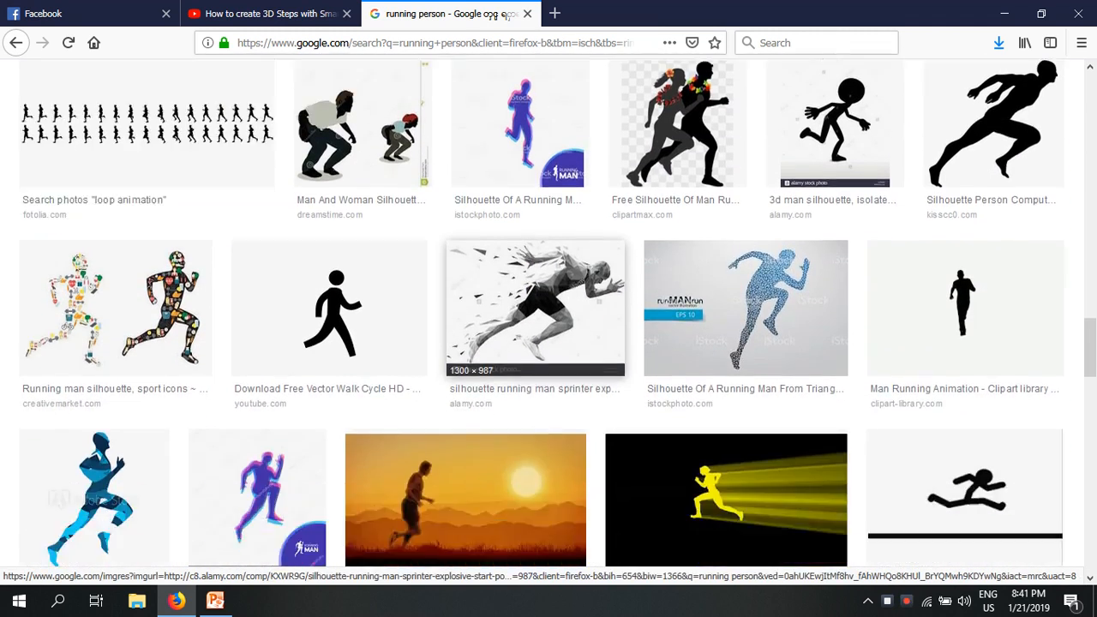
scroll(536, 463, "up", 6)
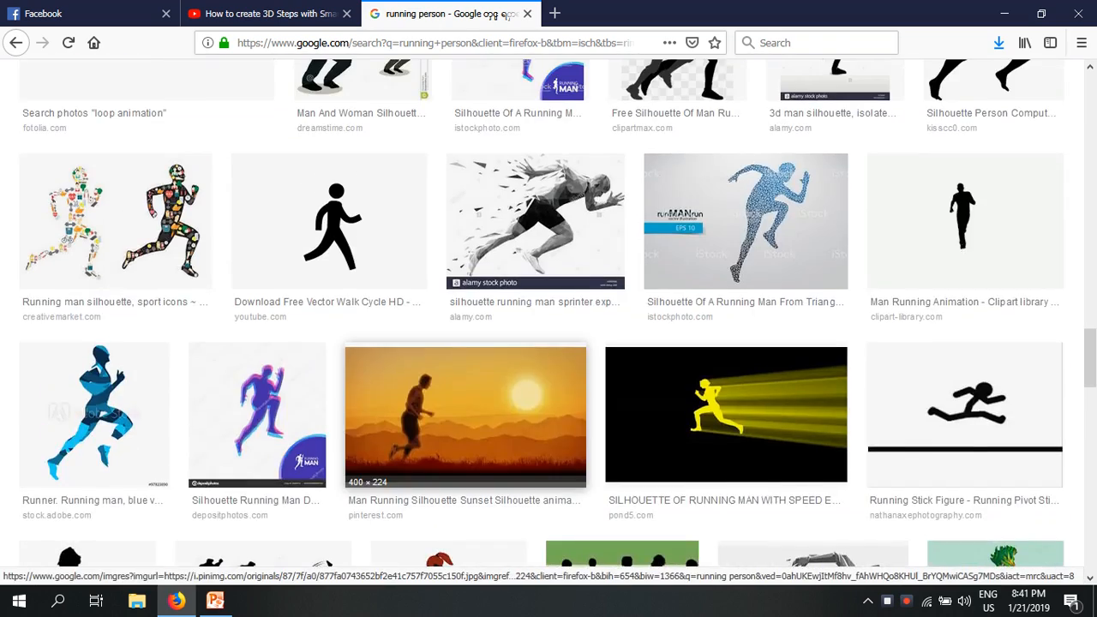
scroll(544, 463, "up", 9)
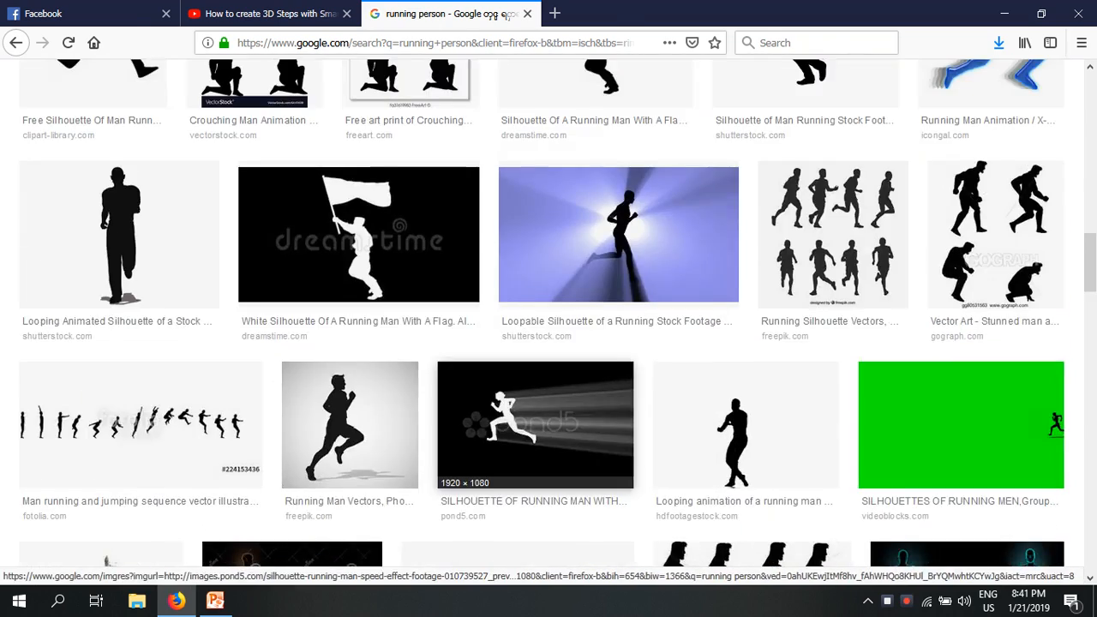
scroll(617, 480, "up", 1)
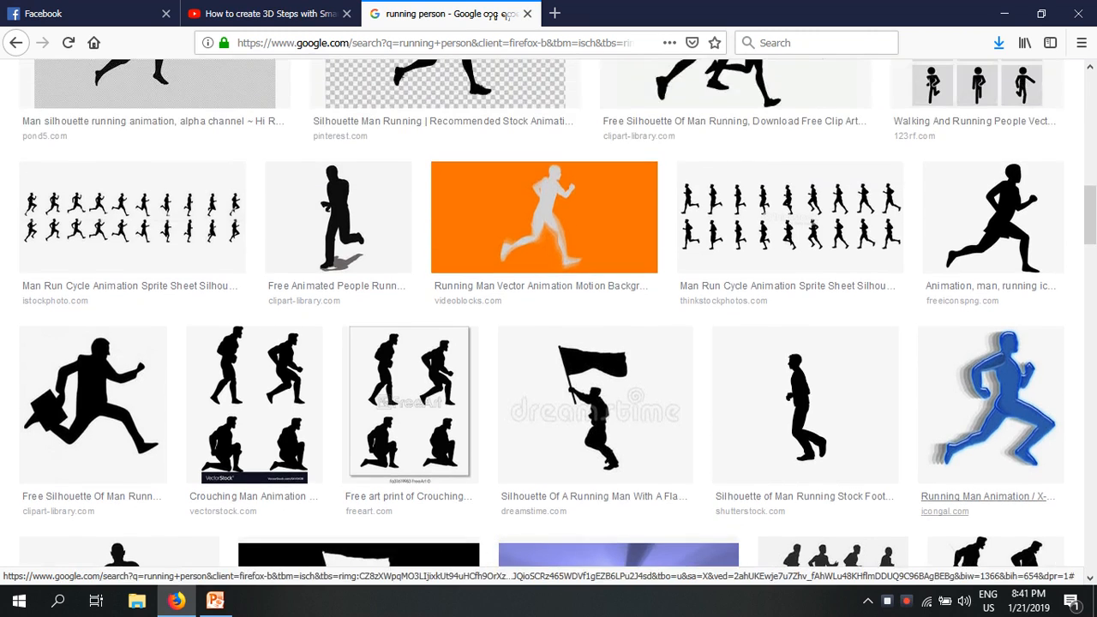
scroll(995, 386, "up", 1)
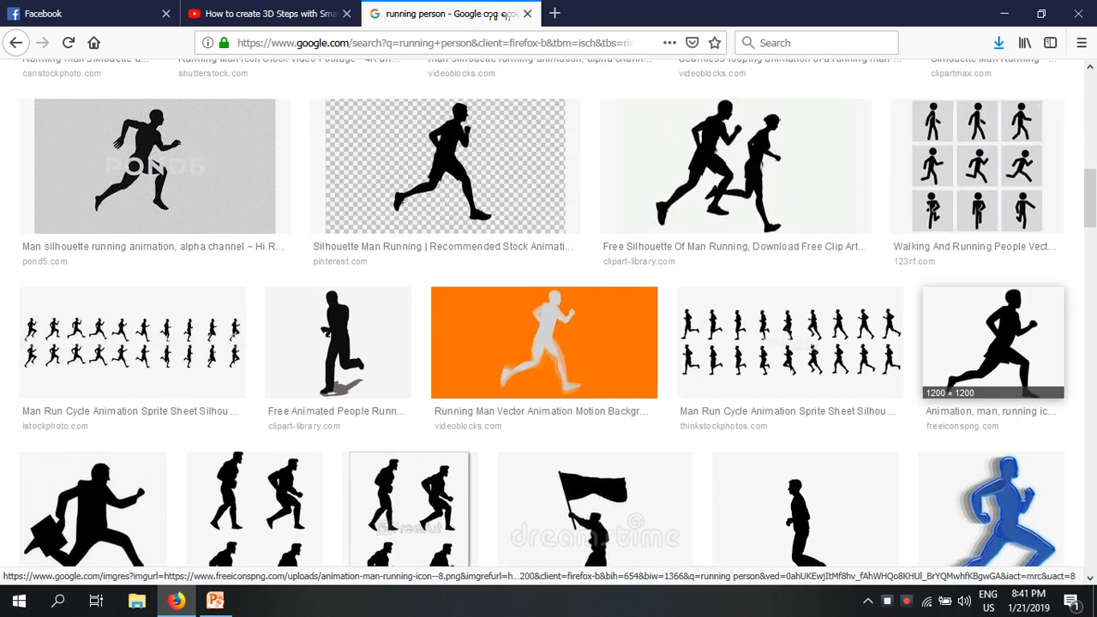
left_click(995, 342)
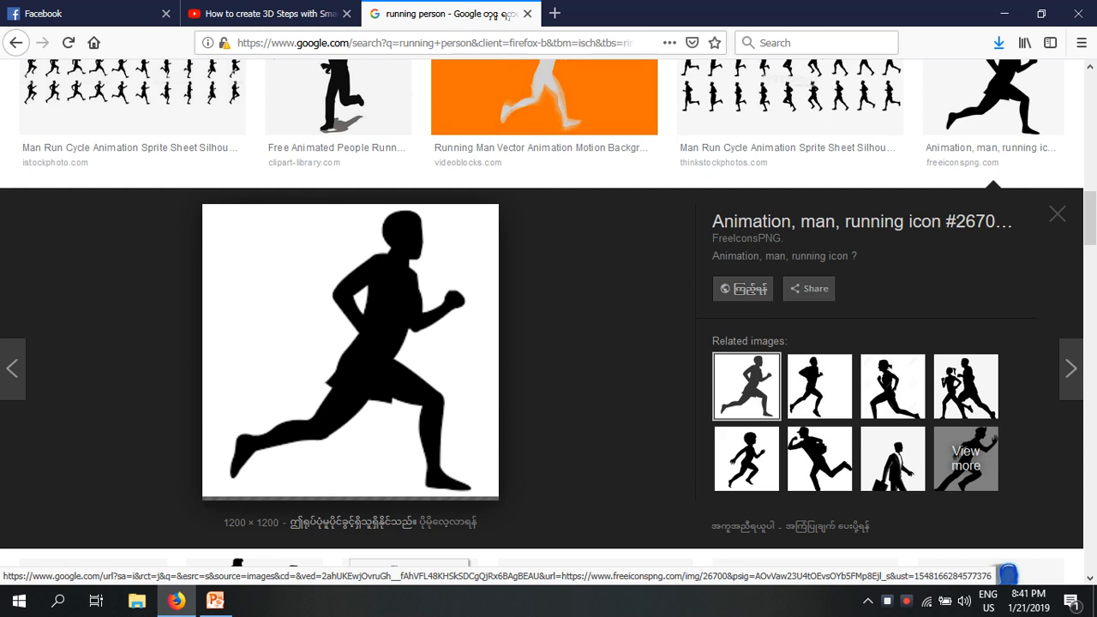
- Save the running man icon as animation-man-running-icon--8 in the Data For Practical A+ Hardware Engineering Course folder on Data (D:)
right_click(394, 422)
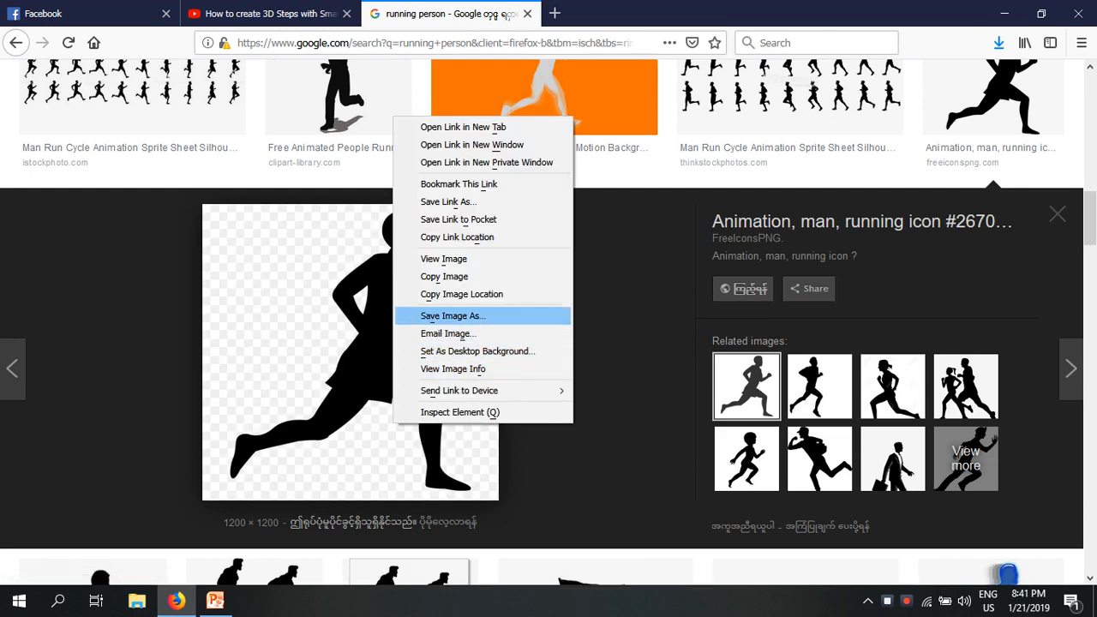
left_click(452, 315)
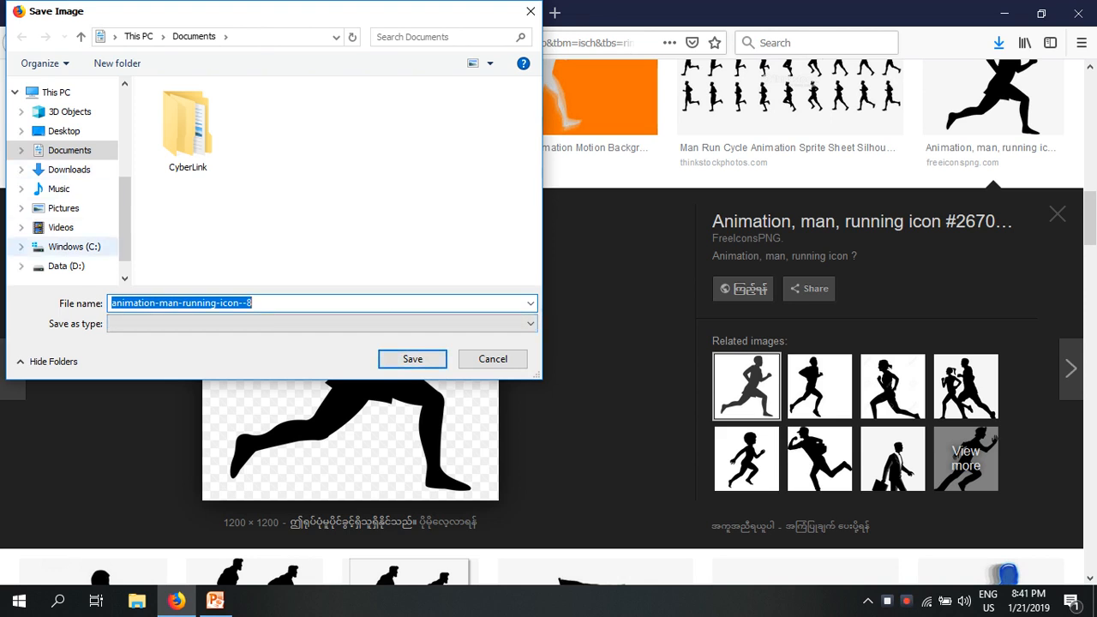
scroll(64, 238, "down", 1)
left_click(64, 240)
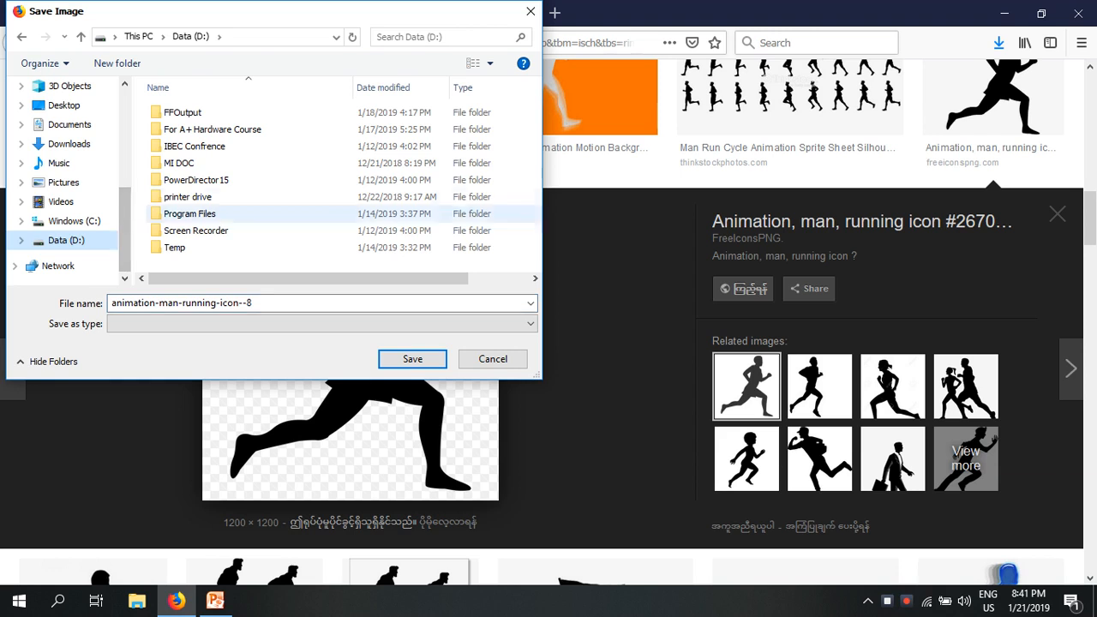
double_click(205, 129)
double_click(240, 112)
key("Return")
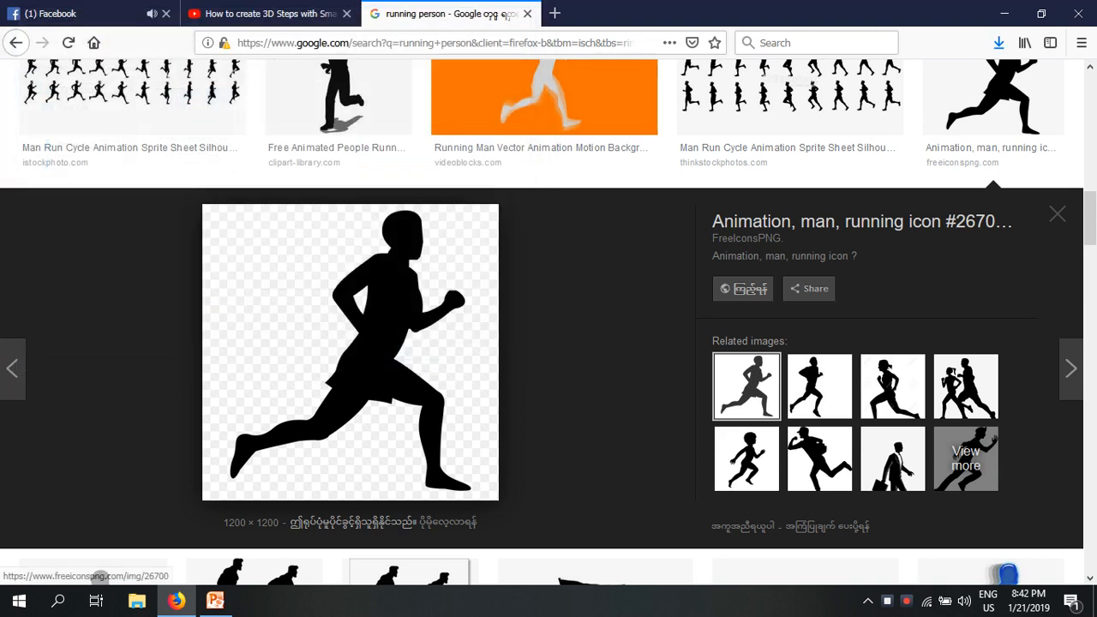
- Return to PowerPoint and replace the silhouette picture with animation-man-running-icon--8 from the Data For Practical A+ Hardware Engineering Course folder on Data (D:)
left_click(1005, 13)
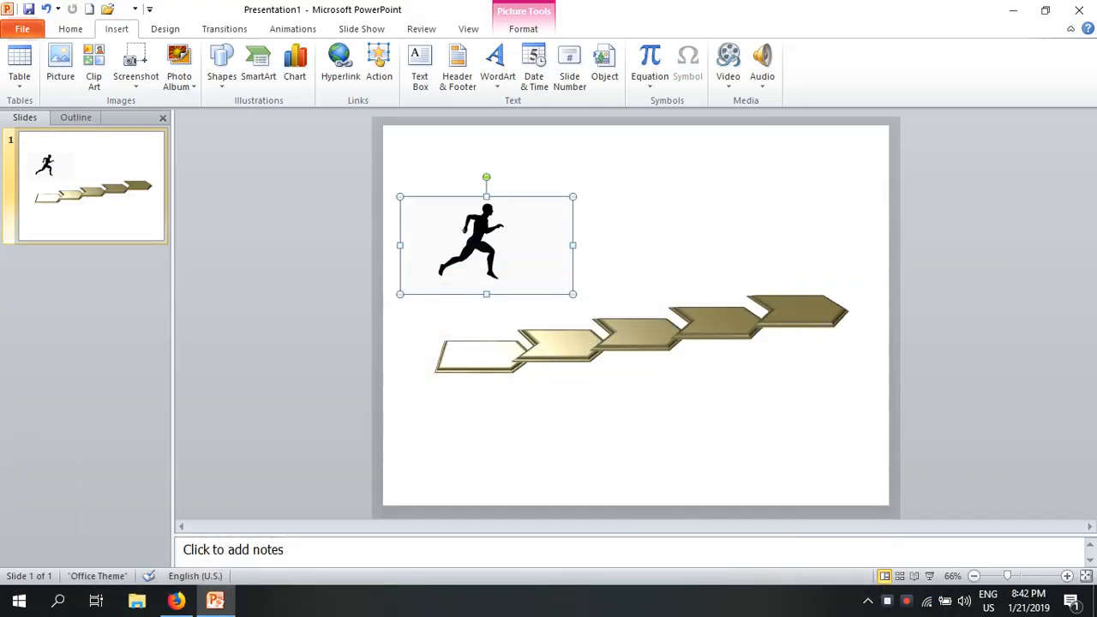
key("Delete")
left_click(60, 65)
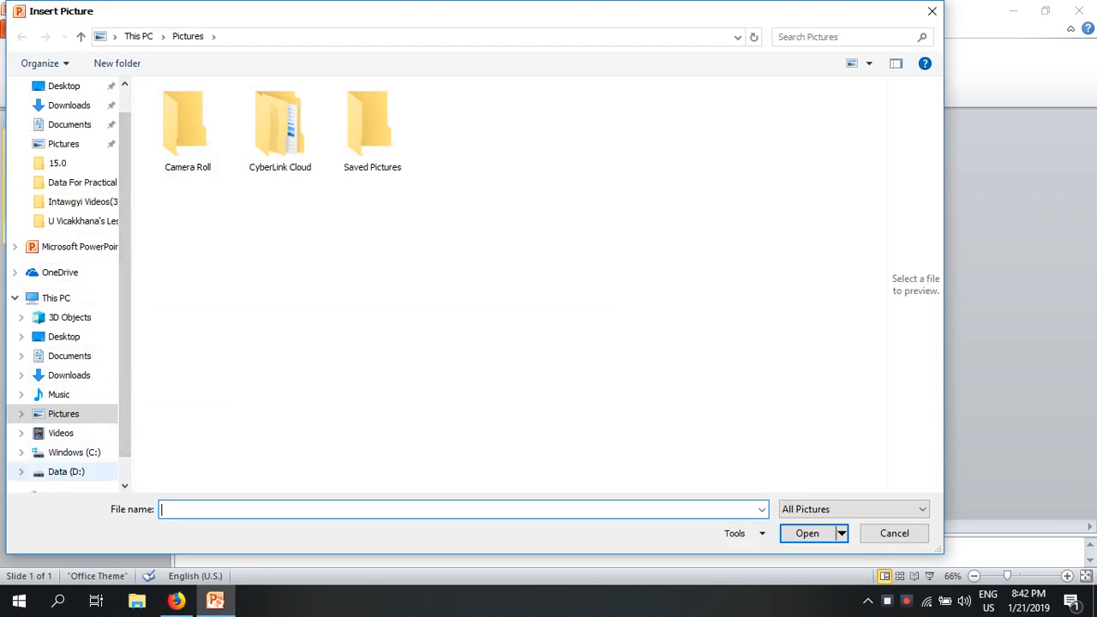
left_click(66, 472)
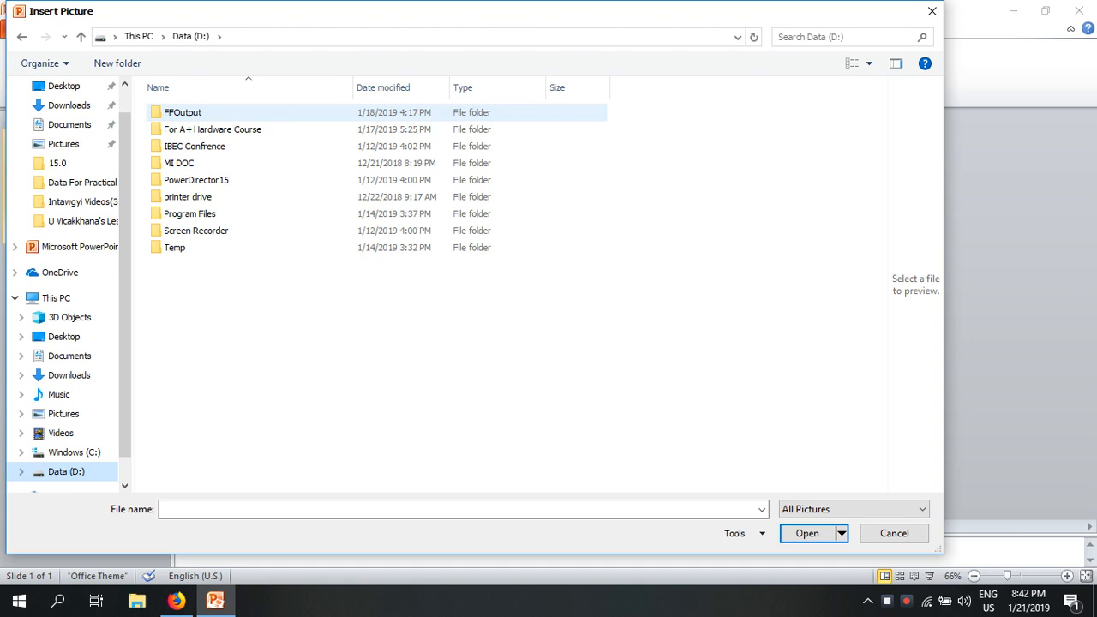
double_click(213, 129)
left_click(254, 112)
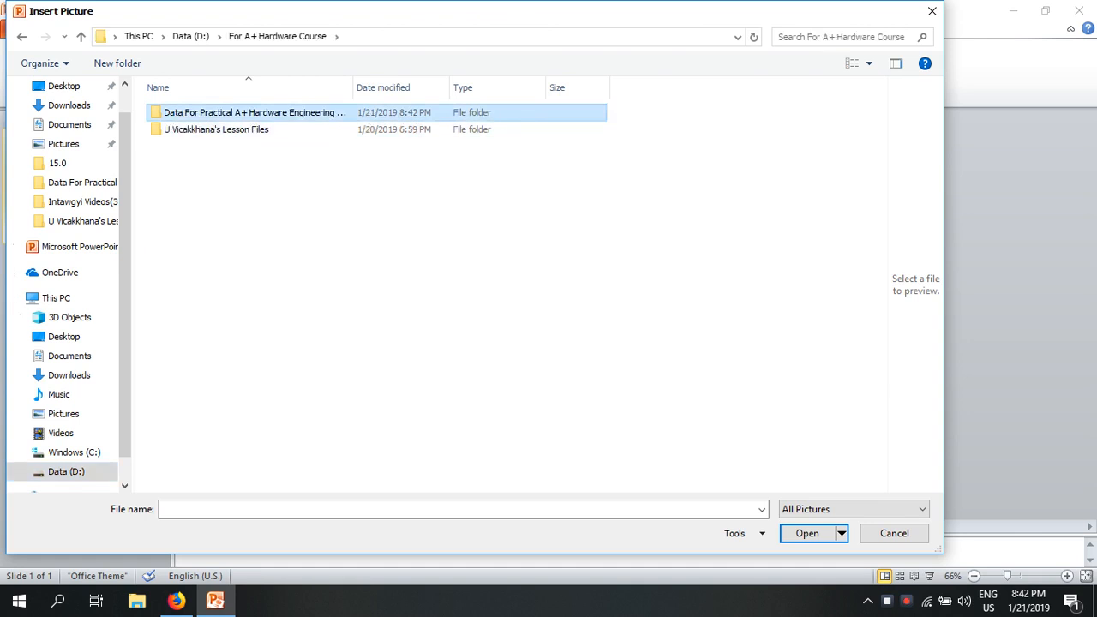
double_click(255, 112)
left_click(280, 137)
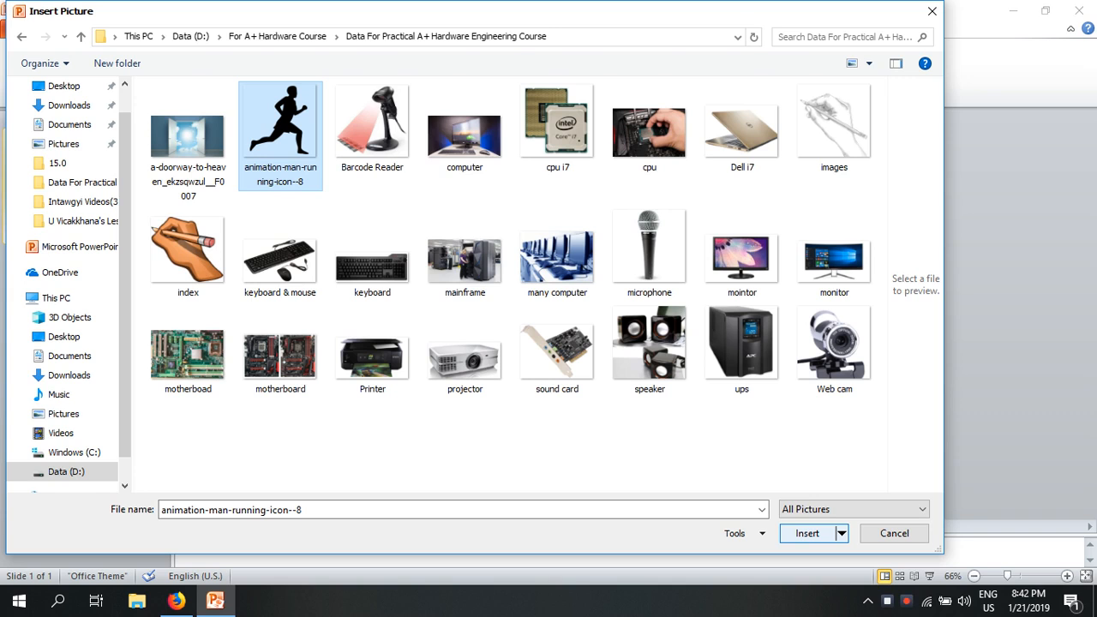
key("Return")
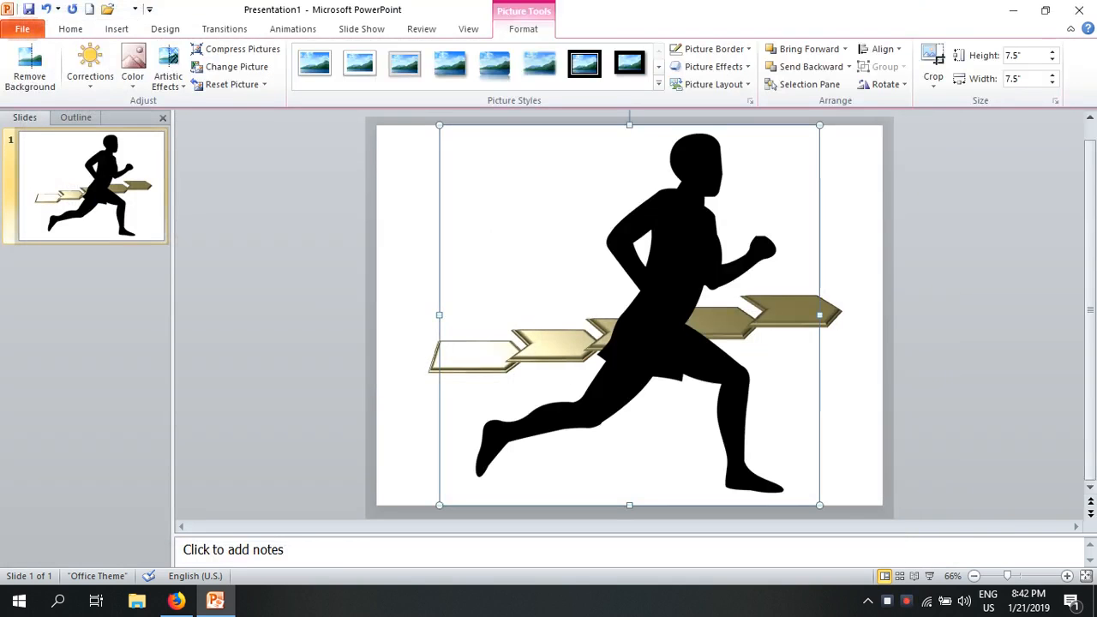
- Shrink the running man picture proportionally to 16% scale, 2" high and 2" wide
left_click_drag(439, 125, 533, 213)
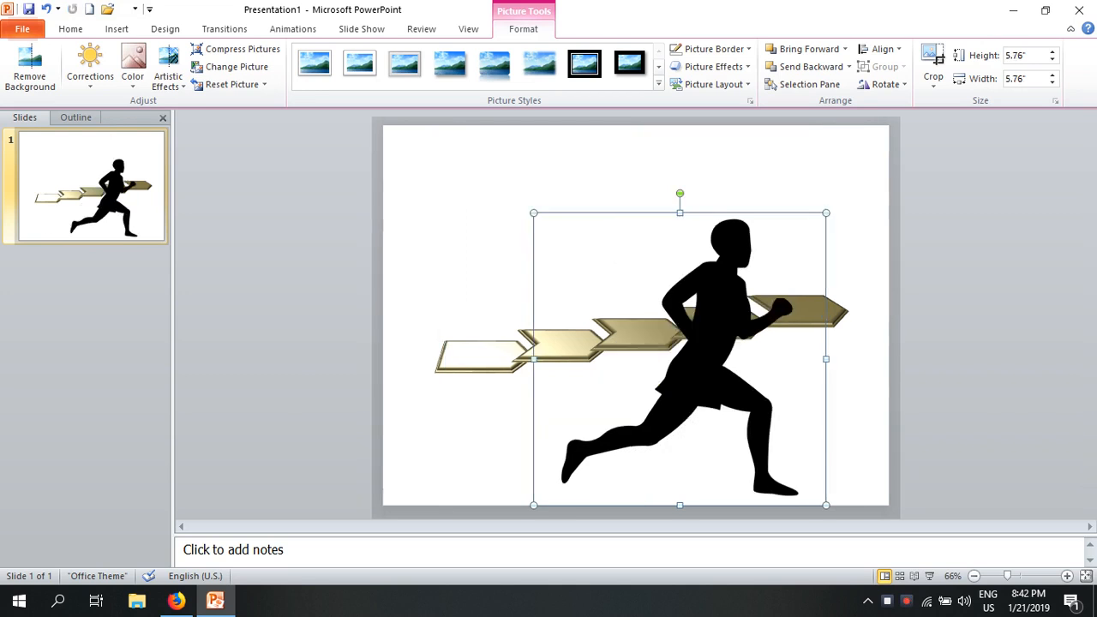
right_click(599, 262)
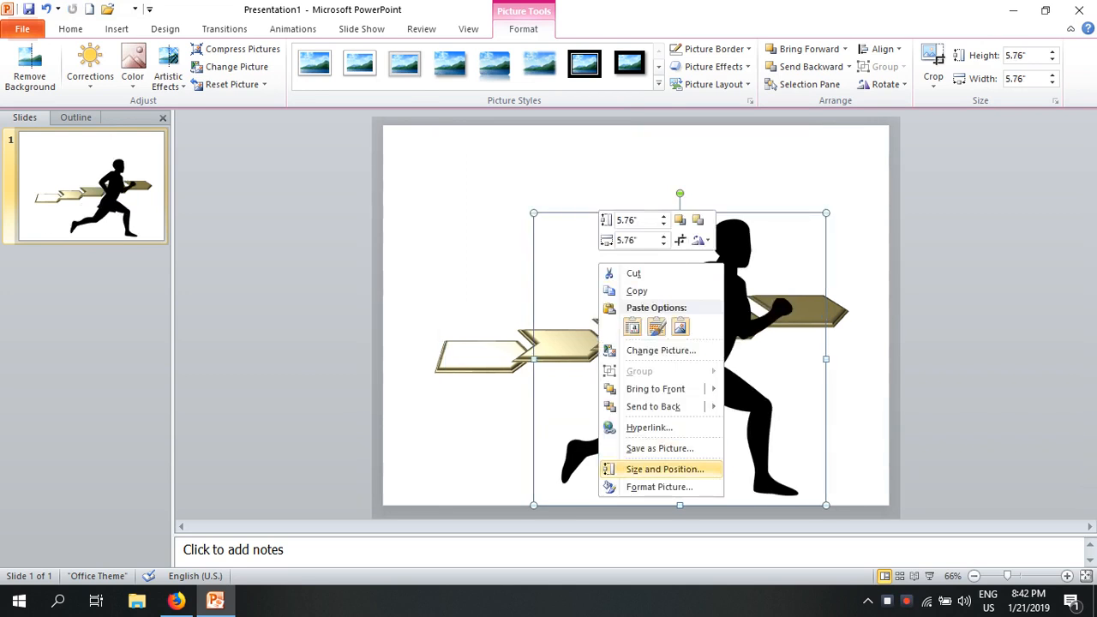
left_click(665, 469)
key("Down")
key("Down")
key("Down")
key("Down")
key("Down")
key("Down")
key("Down")
key("Down")
key("Down")
key("Down")
key("Down")
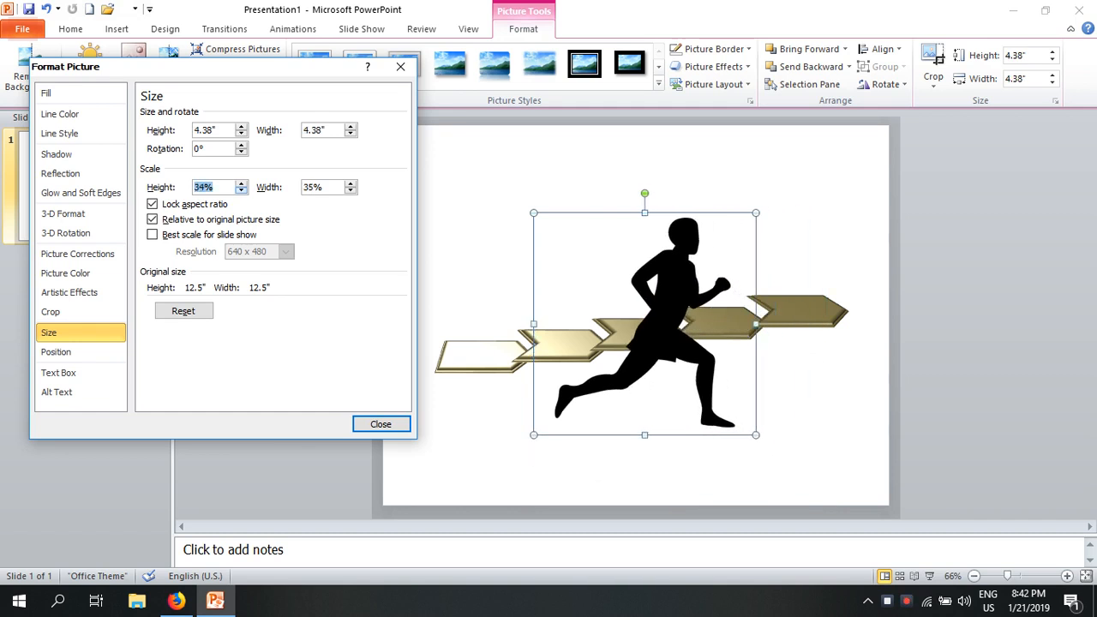
key("Down")
key("Down")
key("Down")
key("Down")
key("Down")
key("Down")
key("Down")
key("Down")
key("Down")
key("Down")
key("Down")
key("Down")
key("Down")
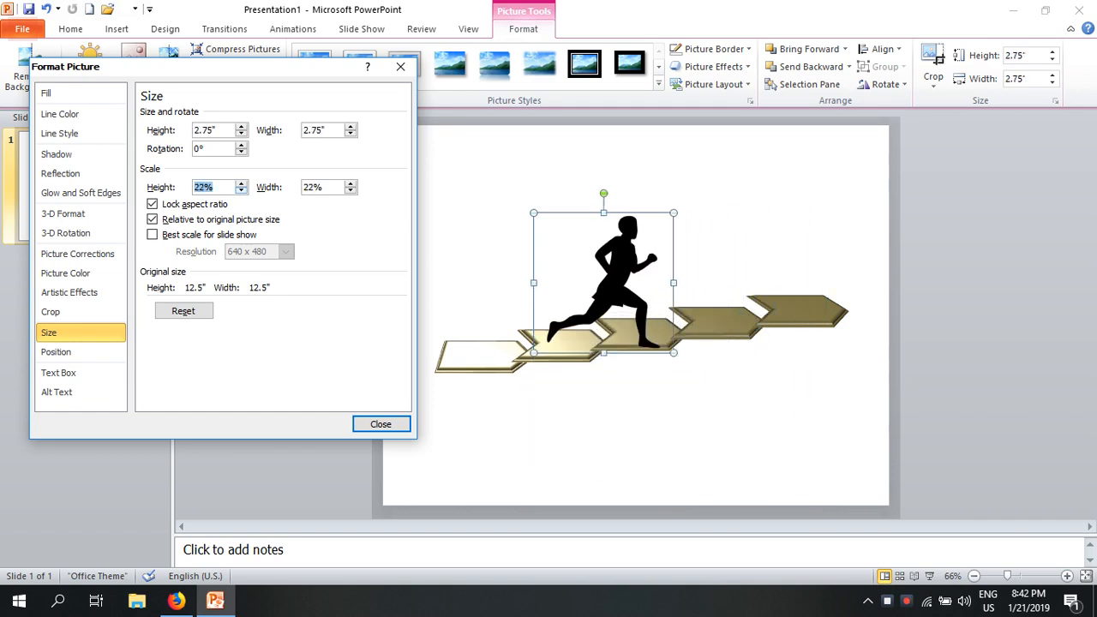
key("Down")
key("Down")
key("Down")
key("Down")
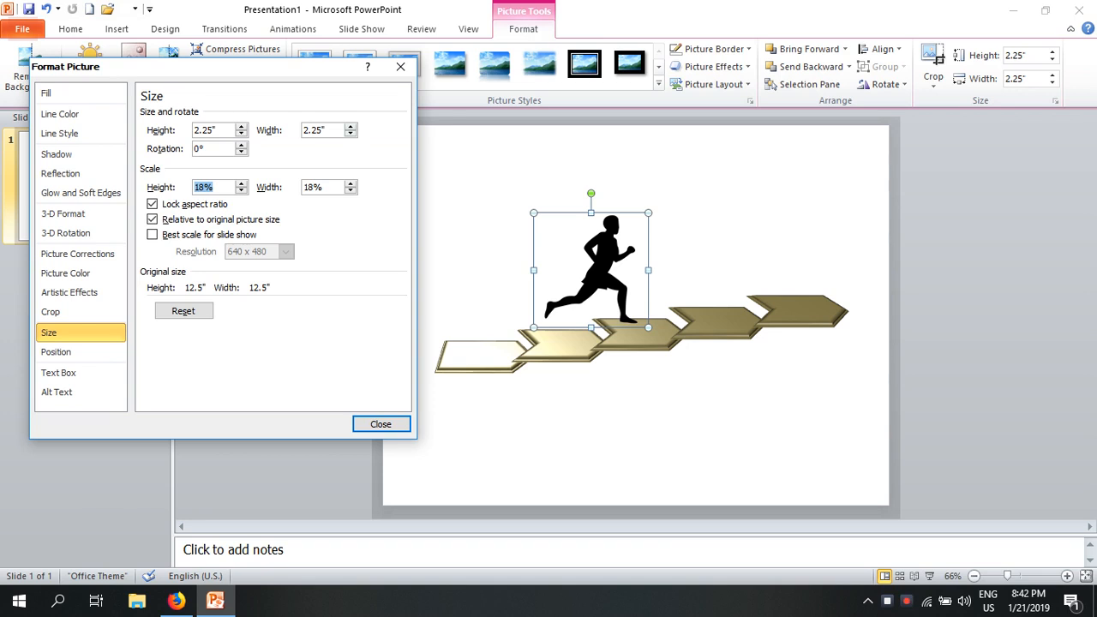
key("Down")
key("Down")
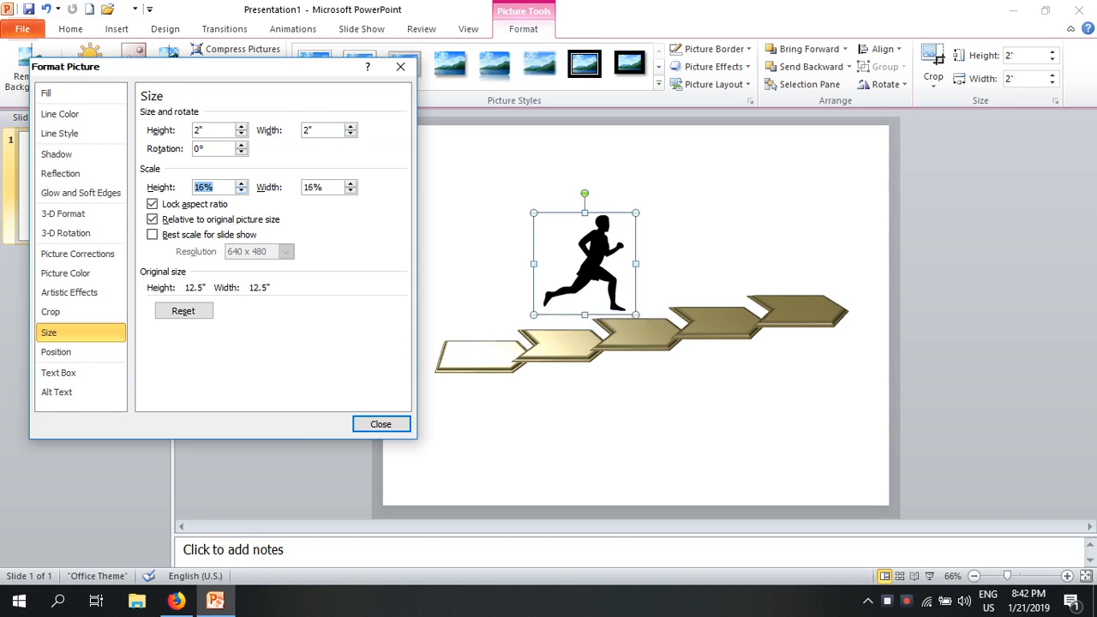
left_click(400, 67)
- Move the running man onto the staircase so his feet rest on the first and second chevron steps
left_click_drag(594, 262, 537, 300)
key("Escape")
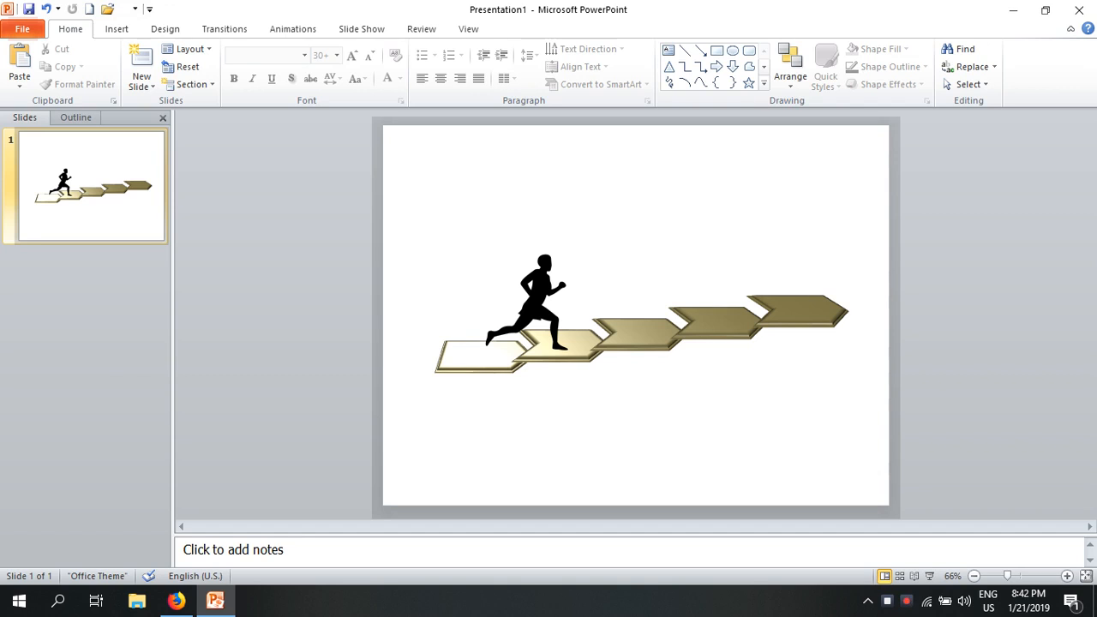
left_click(536, 300)
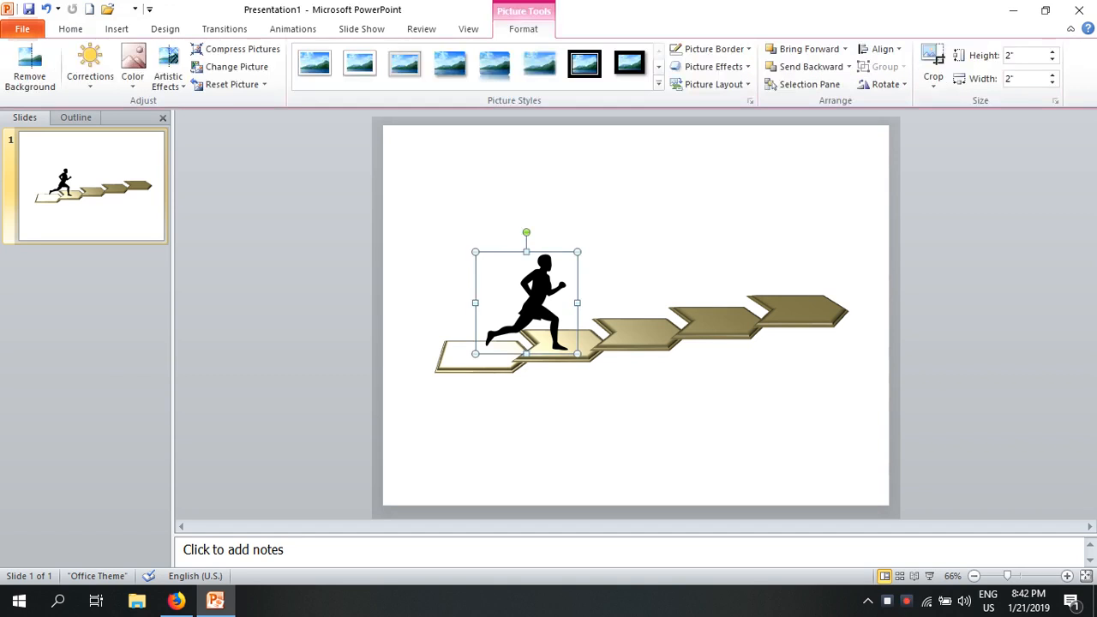
left_click_drag(536, 300, 532, 302)
- Select the chevron staircase group and open the shadow presets in its shape formatting settings
left_click(632, 336)
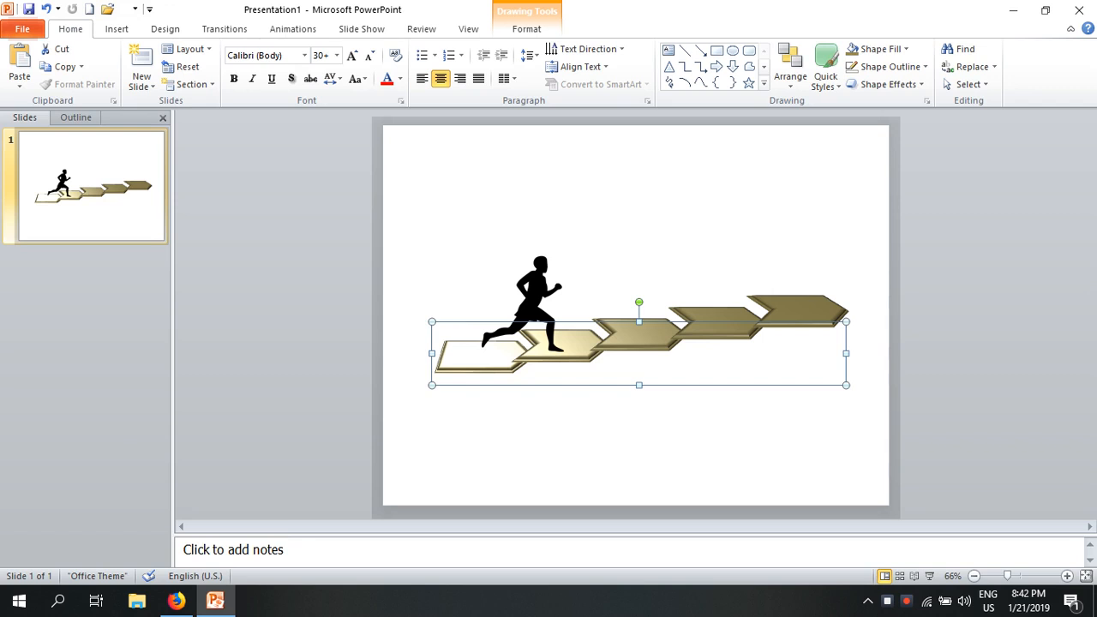
left_click(537, 296)
left_click(632, 336)
right_click(631, 357)
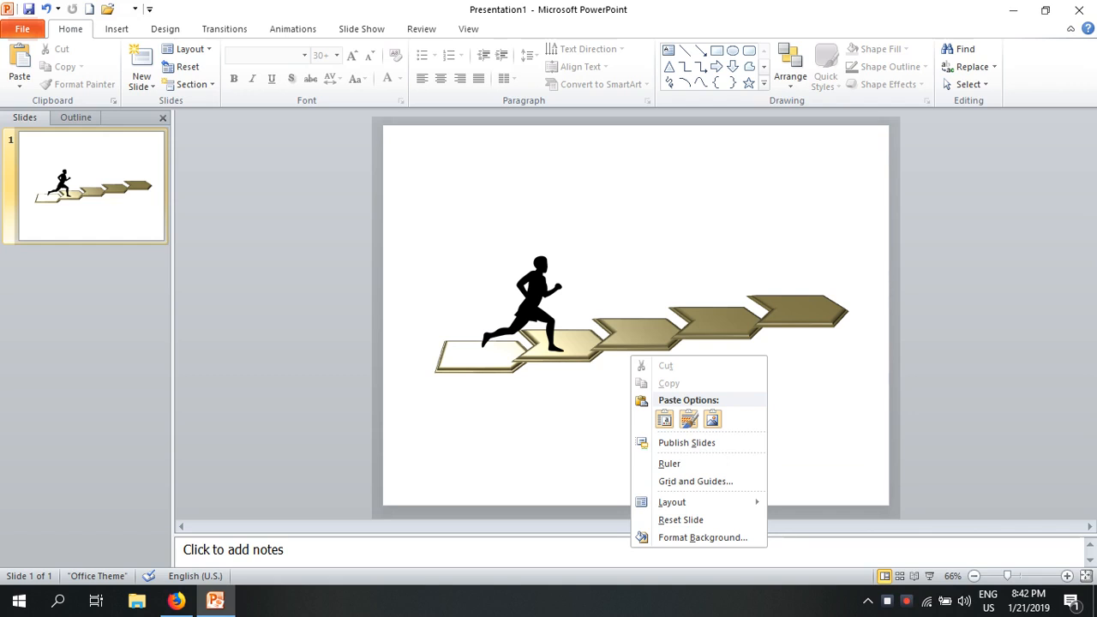
left_click(624, 328)
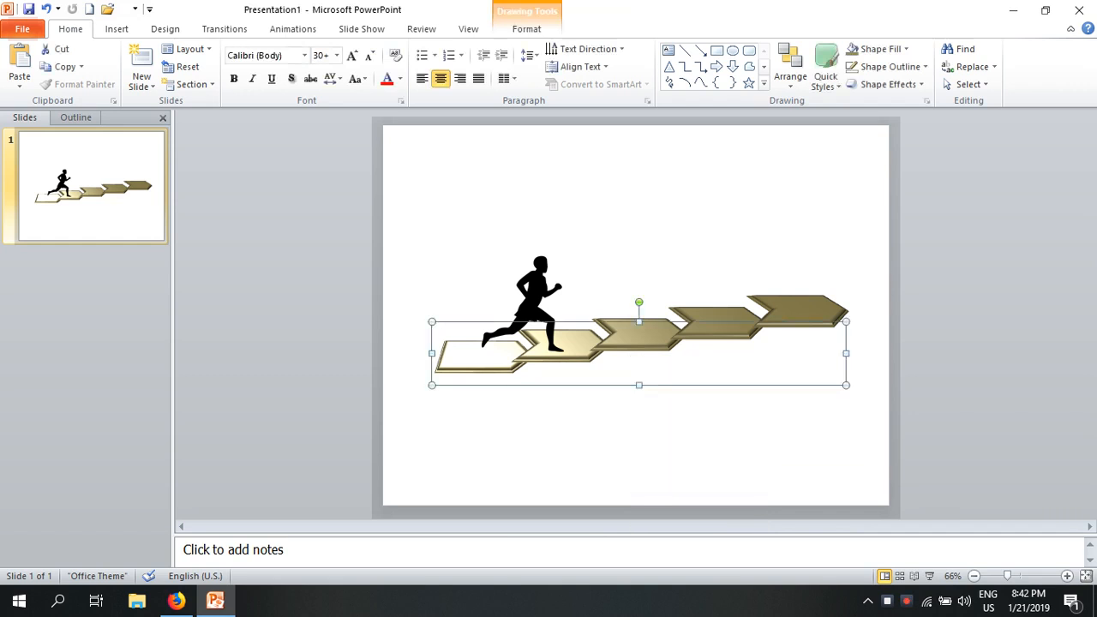
right_click(623, 326)
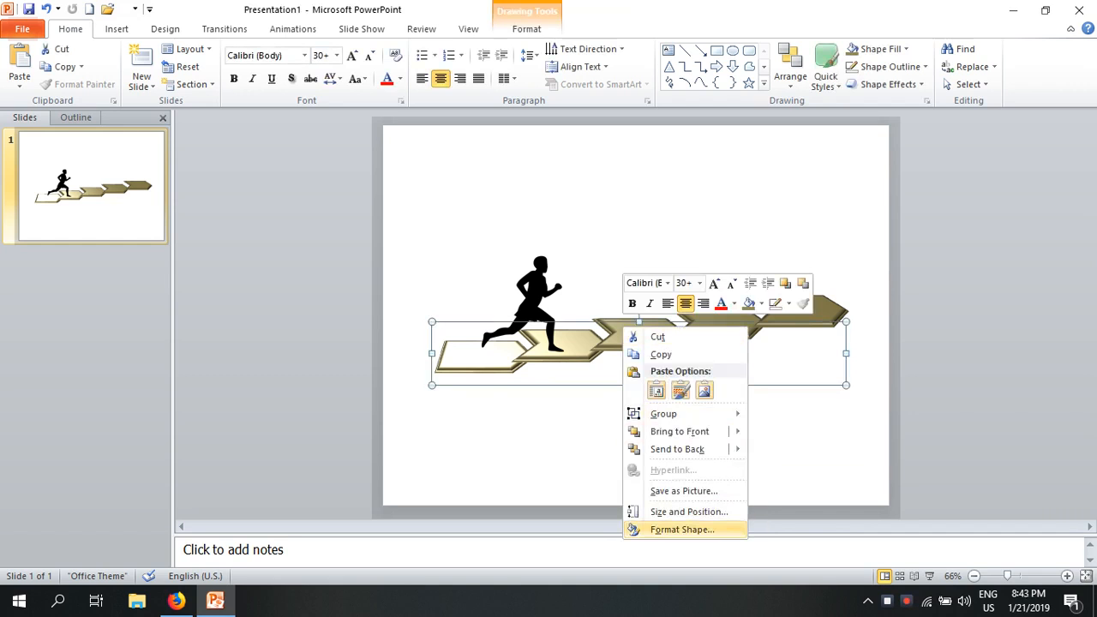
left_click(682, 529)
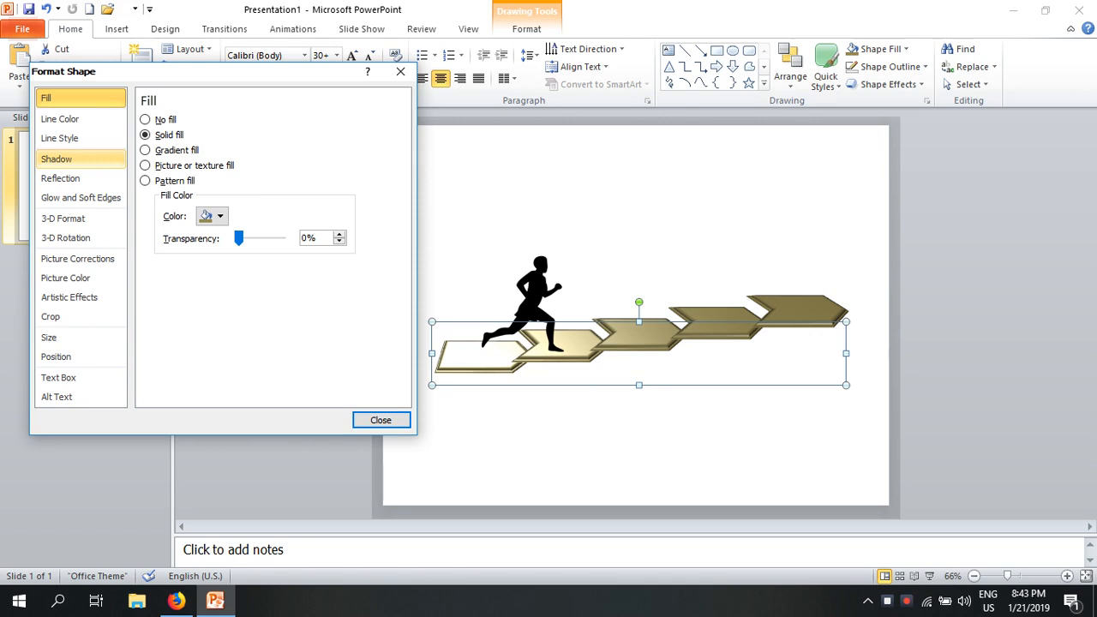
left_click(57, 159)
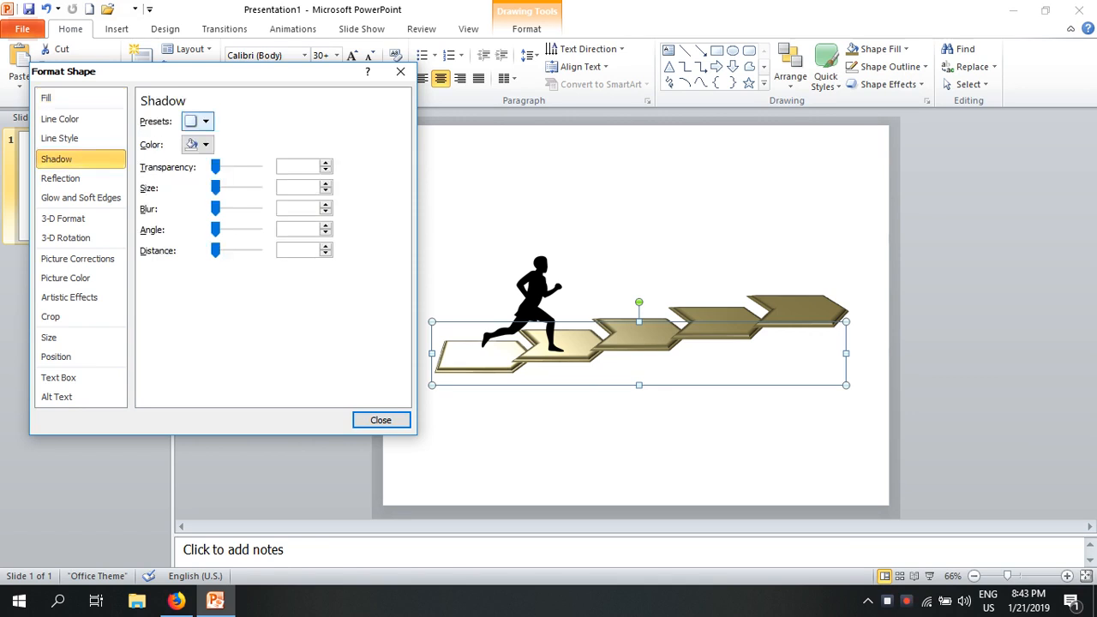
left_click(199, 121)
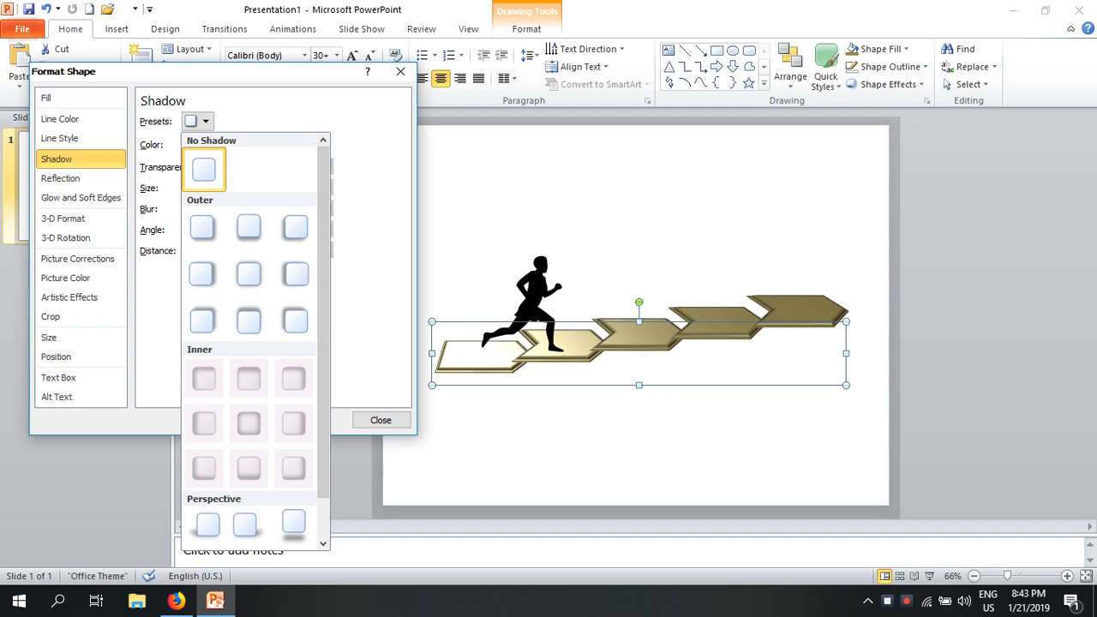